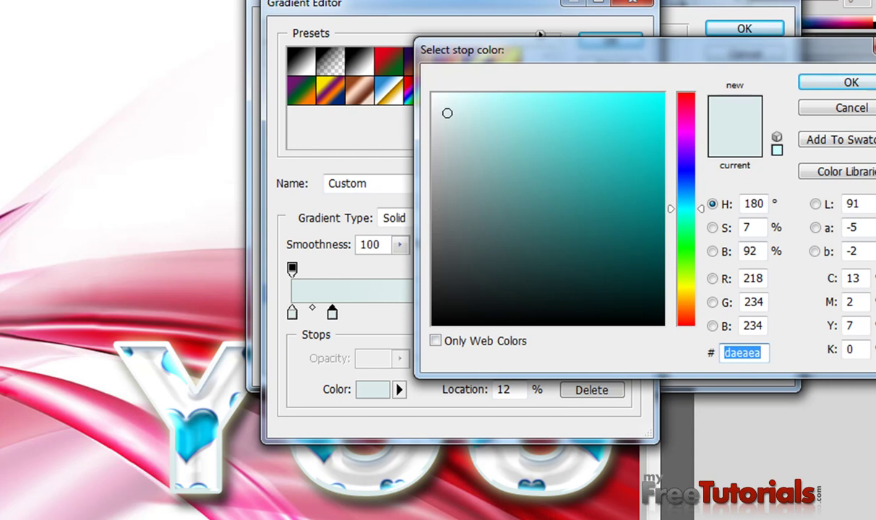
# Set the 12% stop to #014556 and add a 29% stop coloured #54a1ac.
pyautogui.write('145')
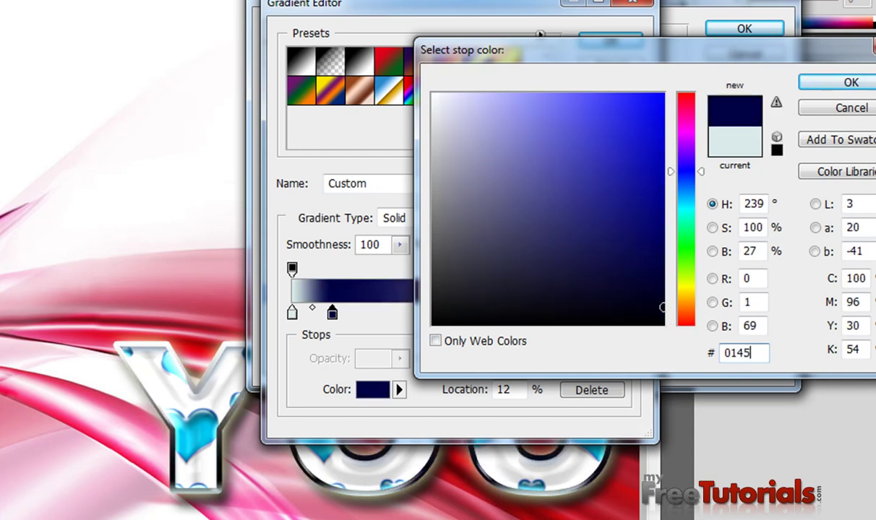
pyautogui.write('56')
pyautogui.press('Return')
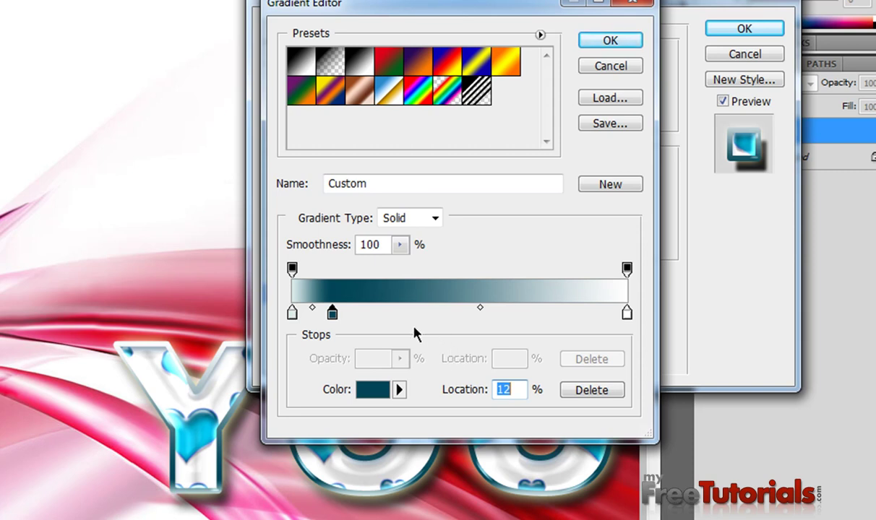
pyautogui.click(389, 312)
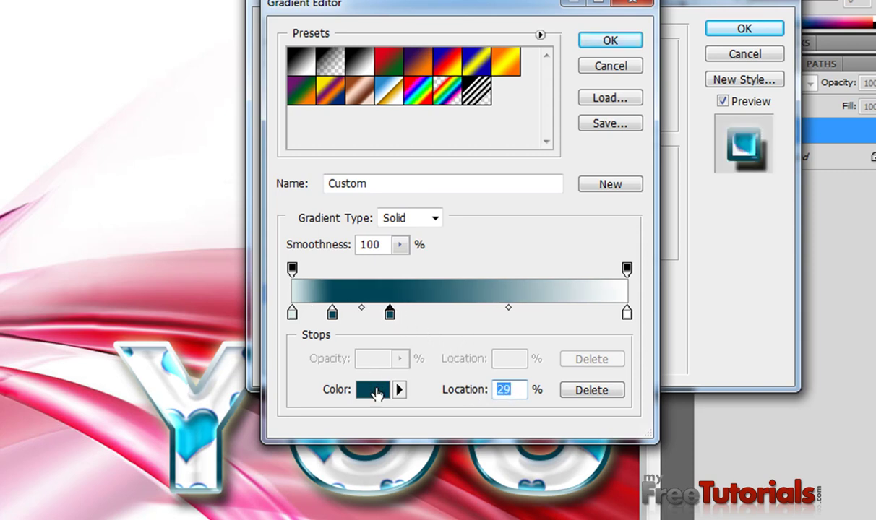
pyautogui.click(376, 392)
pyautogui.doubleClick(744, 353)
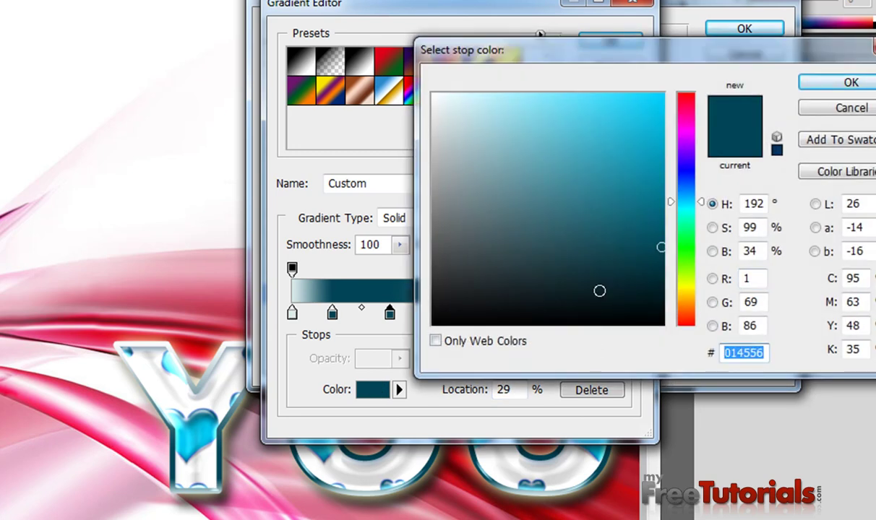
pyautogui.moveTo(589, 67); pyautogui.dragTo(490, 55)
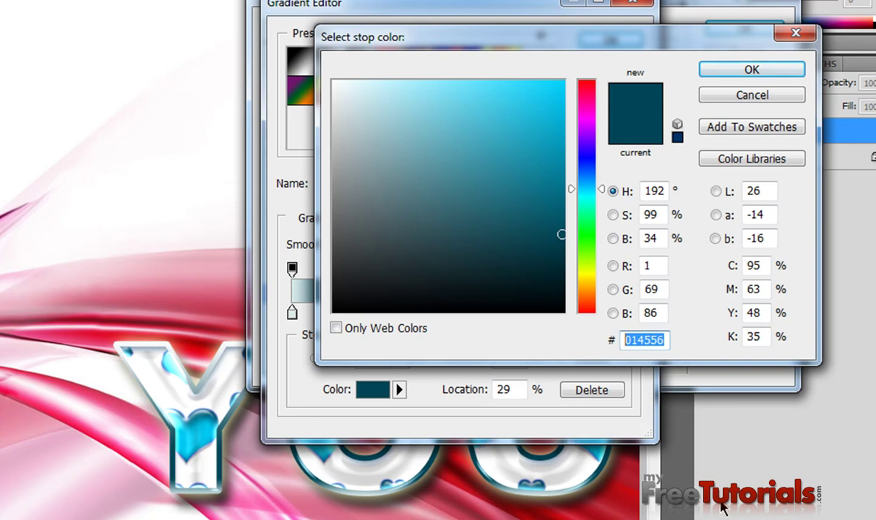
pyautogui.write('c')
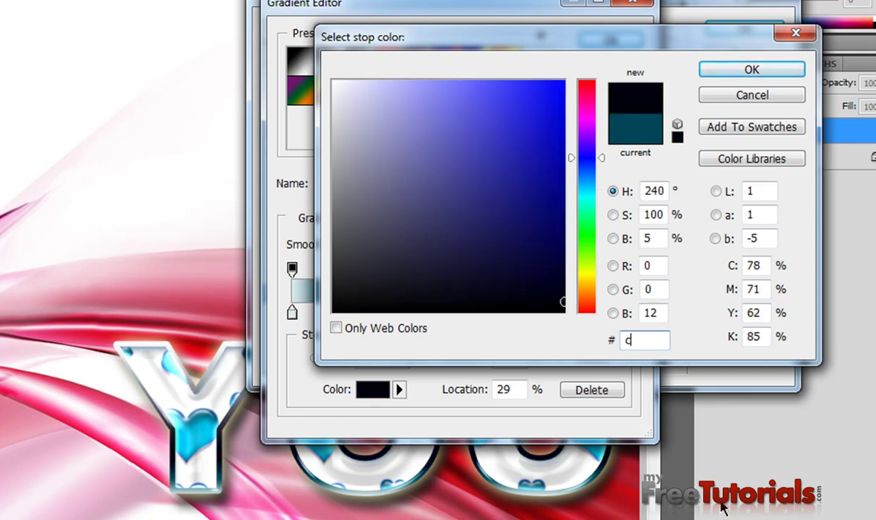
pyautogui.press('BackSpace')
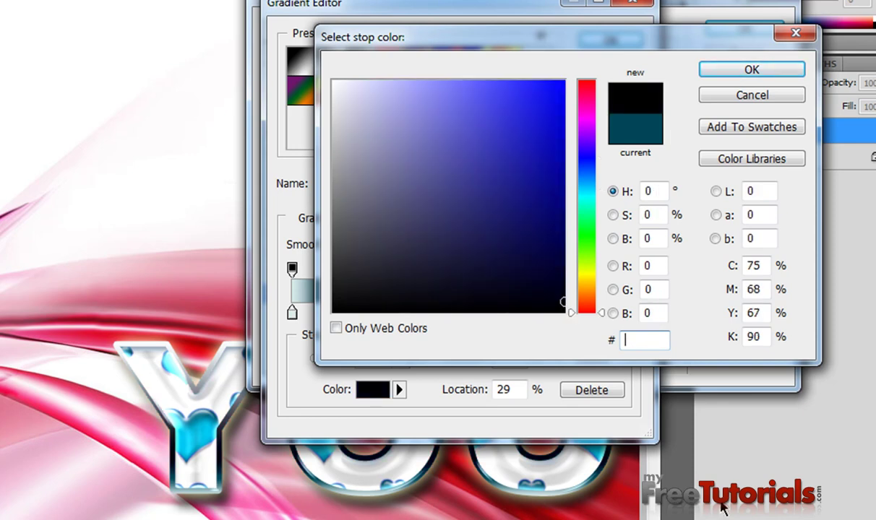
pyautogui.write('54a')
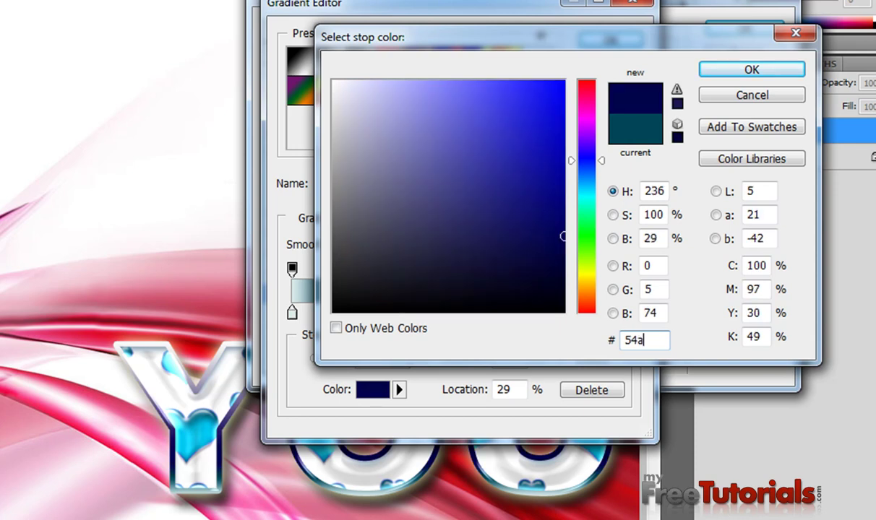
pyautogui.write('1ac')
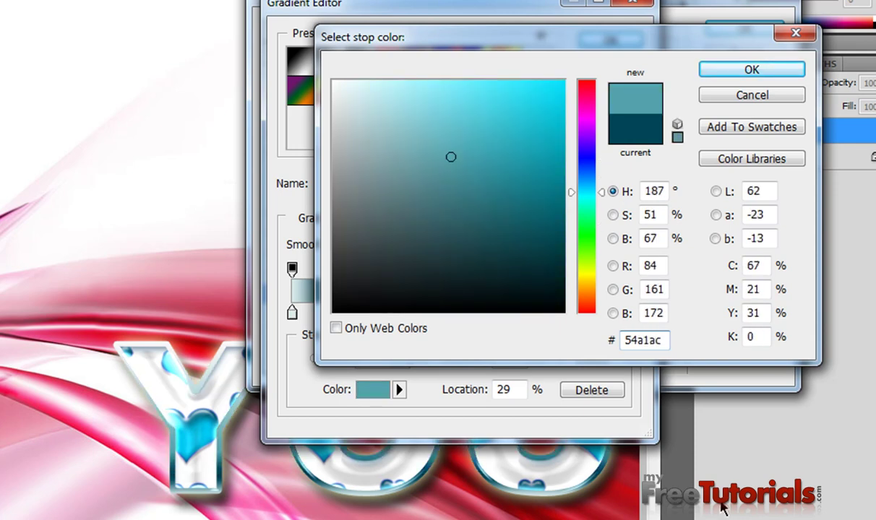
pyautogui.press('Return')
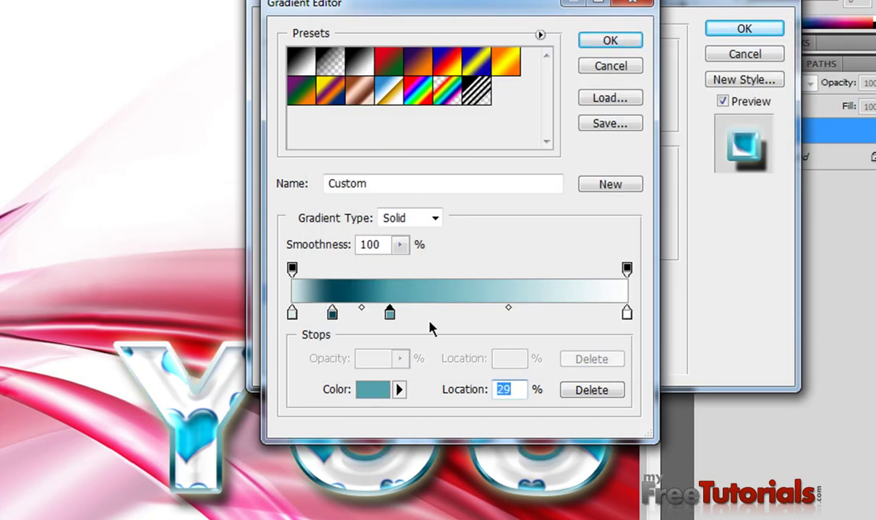
# Add a pale cyan #cdfffe colour stop at 40%.
pyautogui.moveTo(430, 315); pyautogui.dragTo(431, 315)
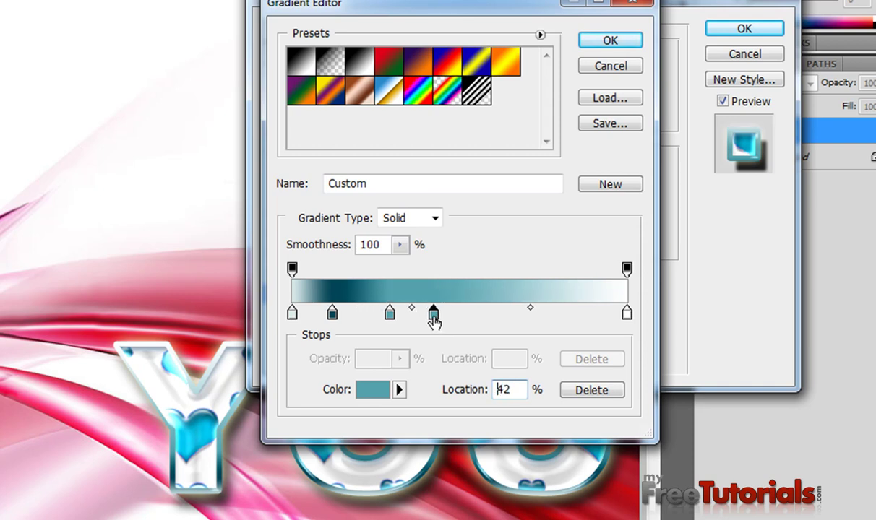
pyautogui.moveTo(432, 318); pyautogui.dragTo(426, 318)
pyautogui.click(373, 389)
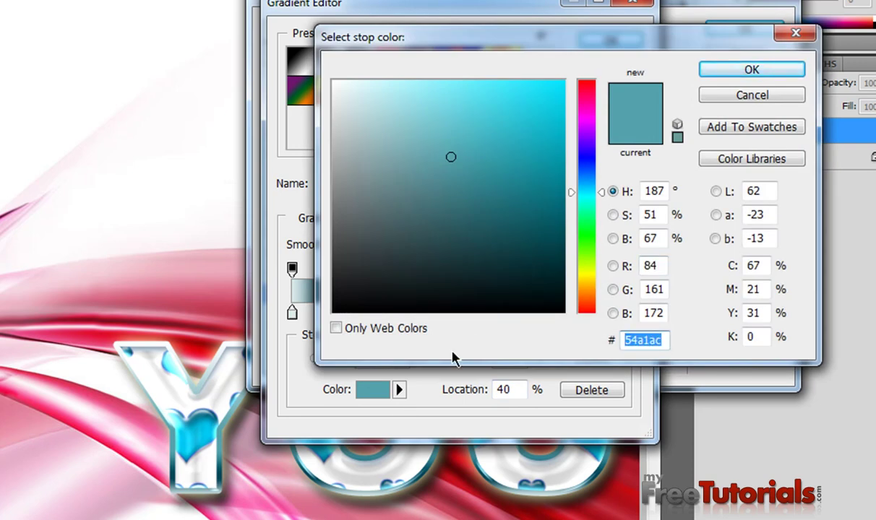
pyautogui.write('cd')
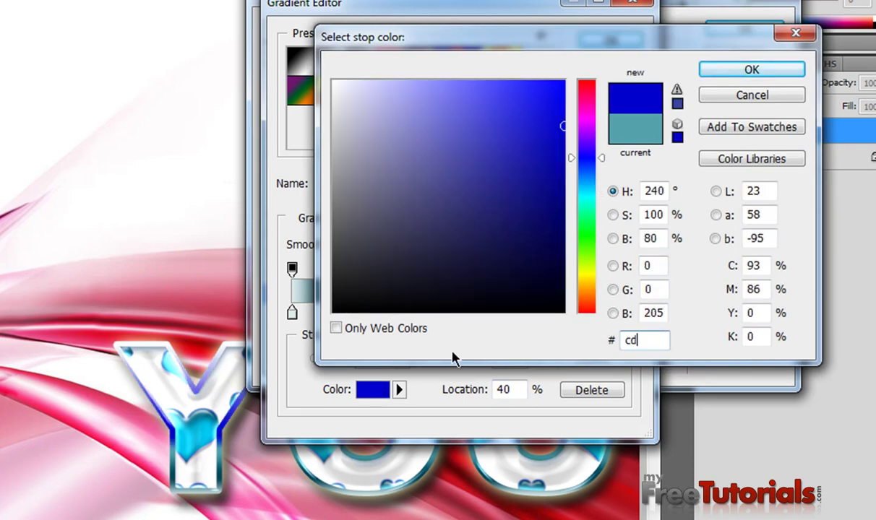
pyautogui.write('fff')
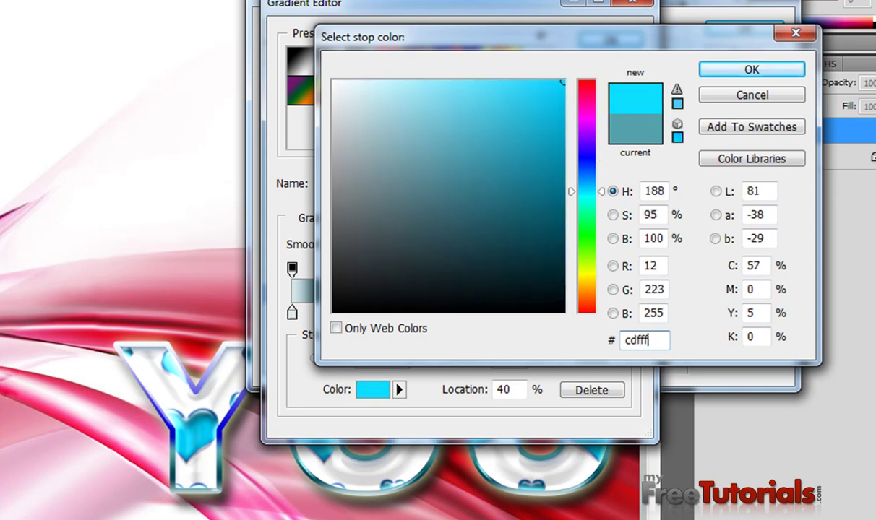
pyautogui.write('e')
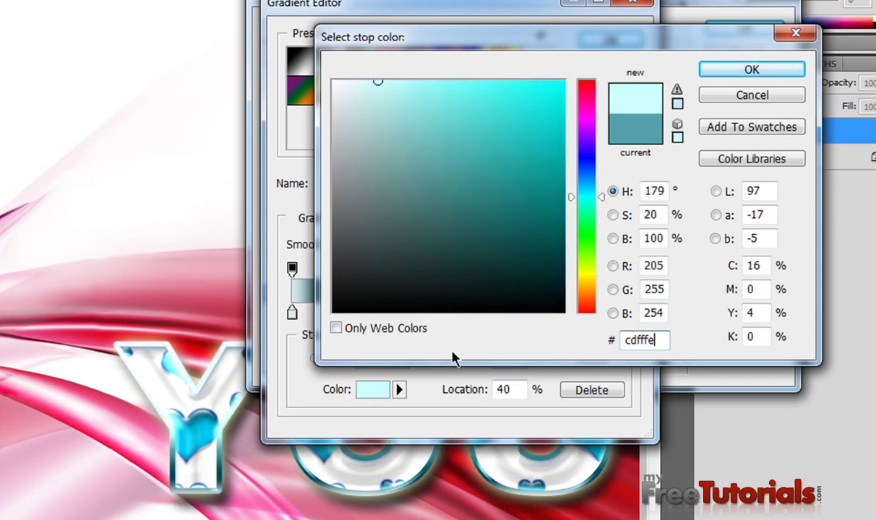
pyautogui.press('Return')
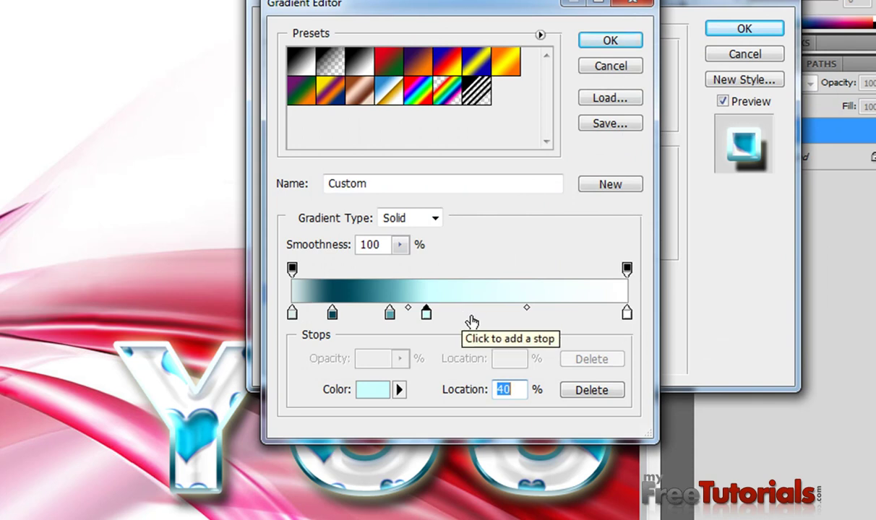
# Add a teal #4e9fa9 colour stop near the gradient's middle.
pyautogui.moveTo(456, 316); pyautogui.dragTo(453, 315)
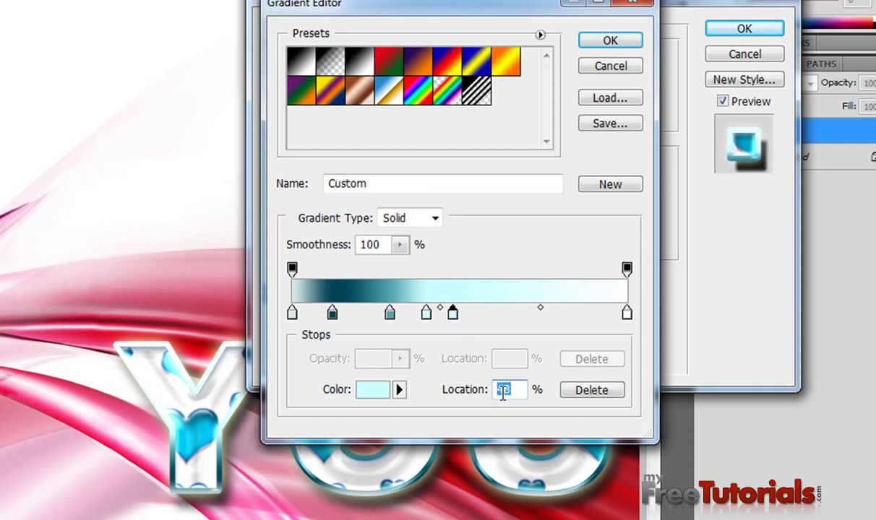
pyautogui.click(373, 394)
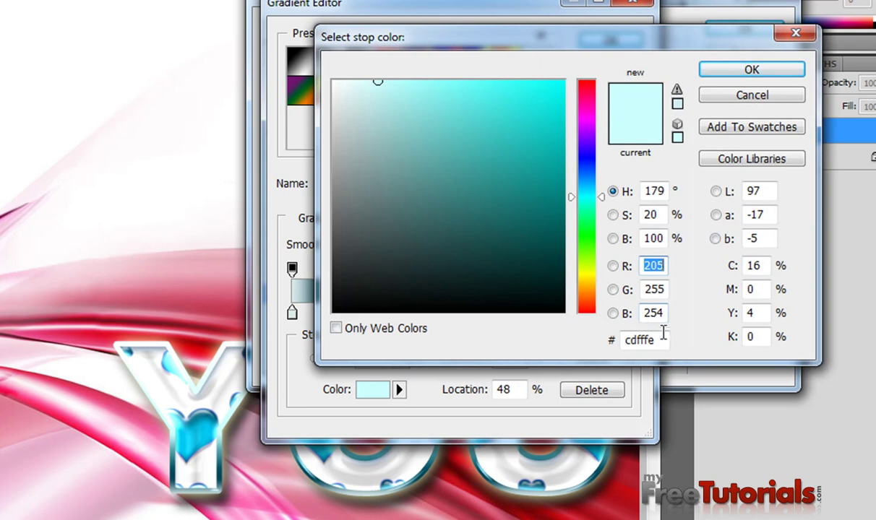
pyautogui.click(641, 340)
pyautogui.write('4')
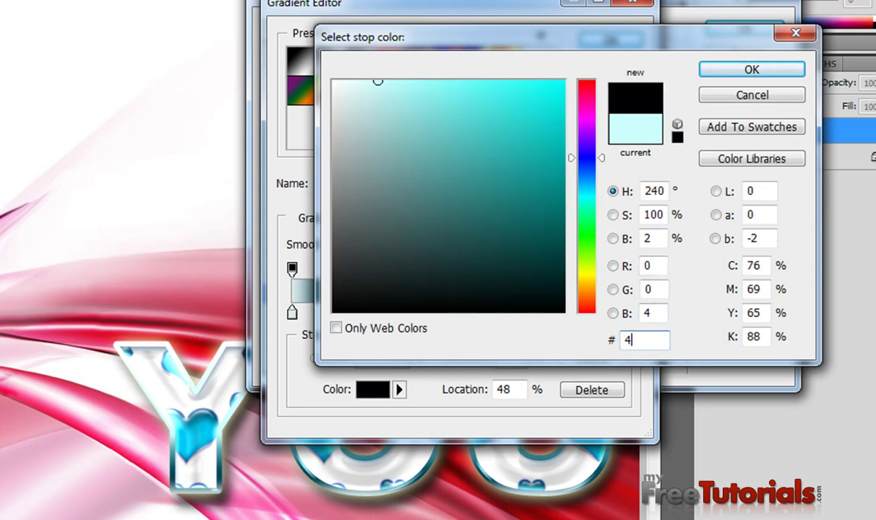
pyautogui.write('e9')
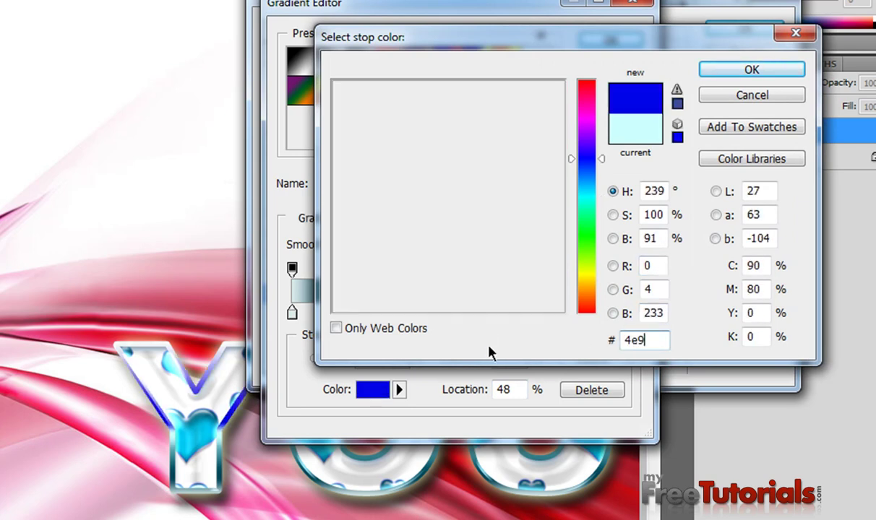
pyautogui.write('fa')
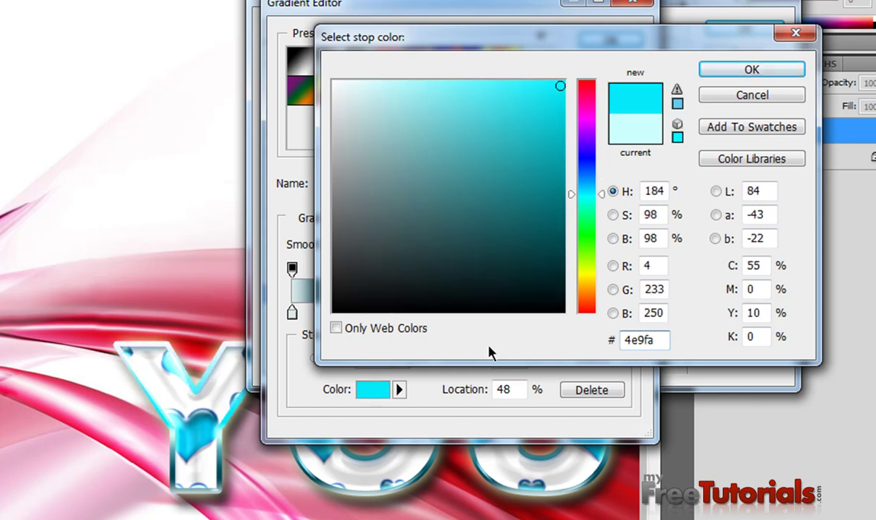
pyautogui.write('9')
pyautogui.press('Return')
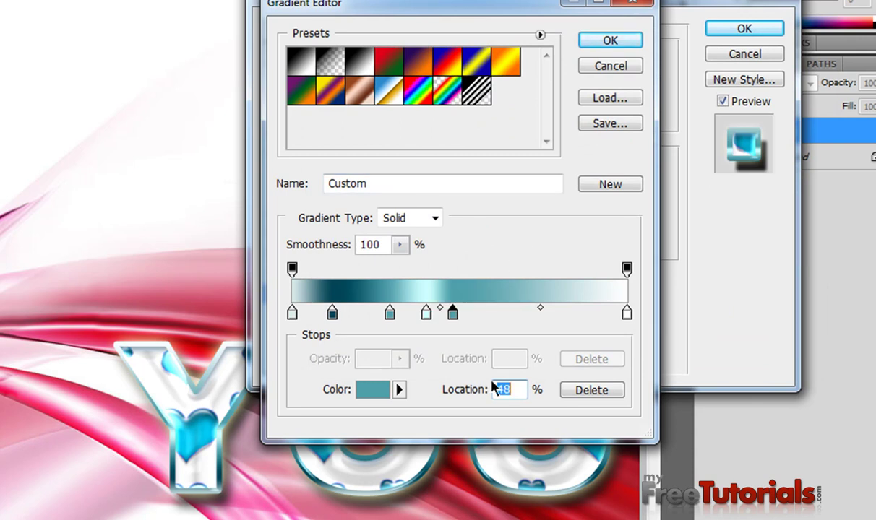
# Add a pale cyan #cdfcff colour stop at 63%.
pyautogui.click(473, 315)
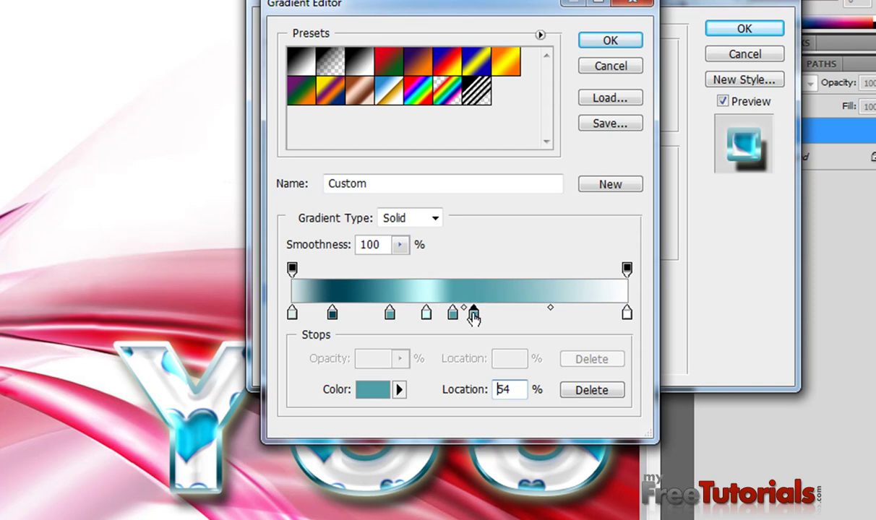
pyautogui.moveTo(473, 315); pyautogui.dragTo(504, 318)
pyautogui.click(373, 389)
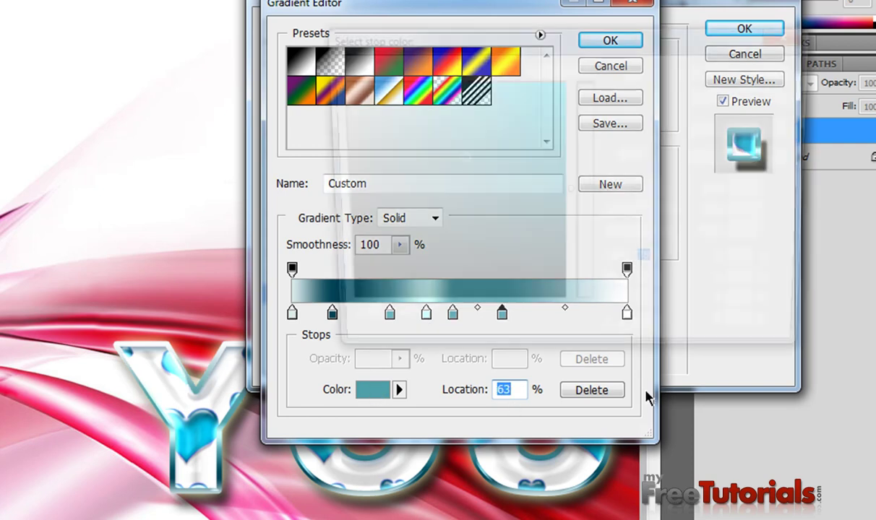
pyautogui.doubleClick(662, 340)
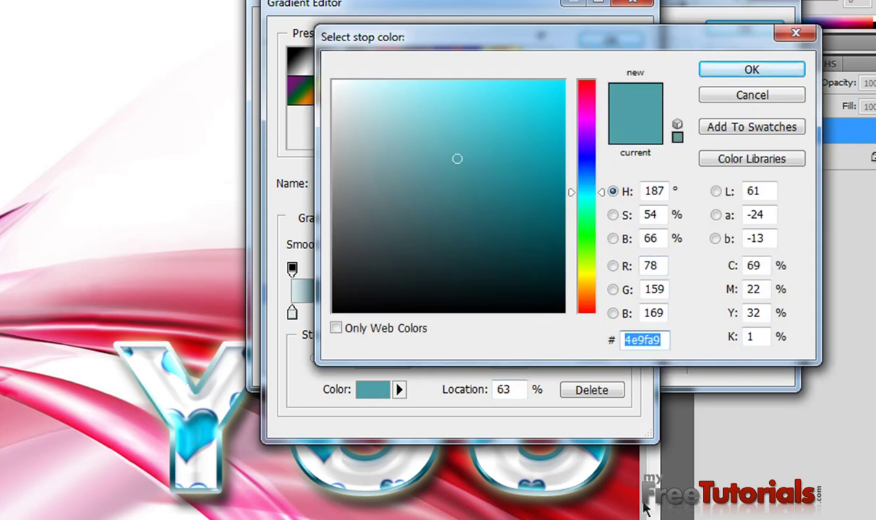
pyautogui.write('cd')
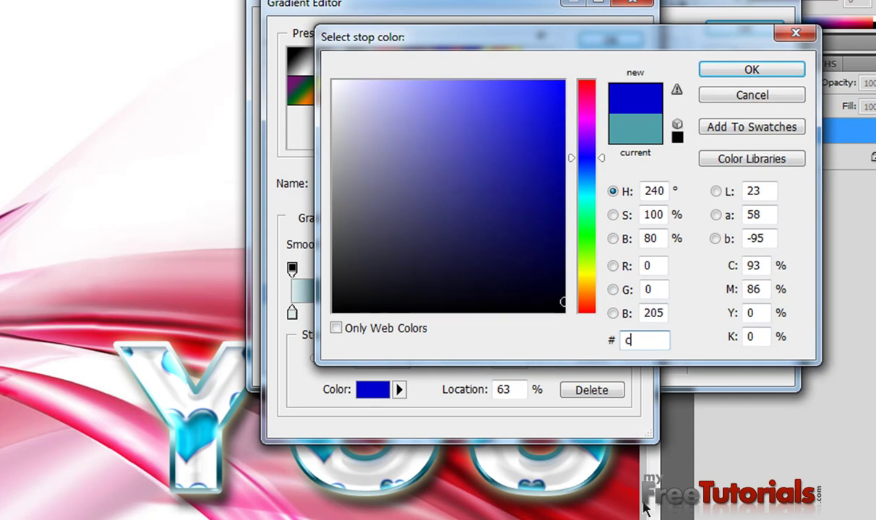
pyautogui.write('f')
pyautogui.write('c')
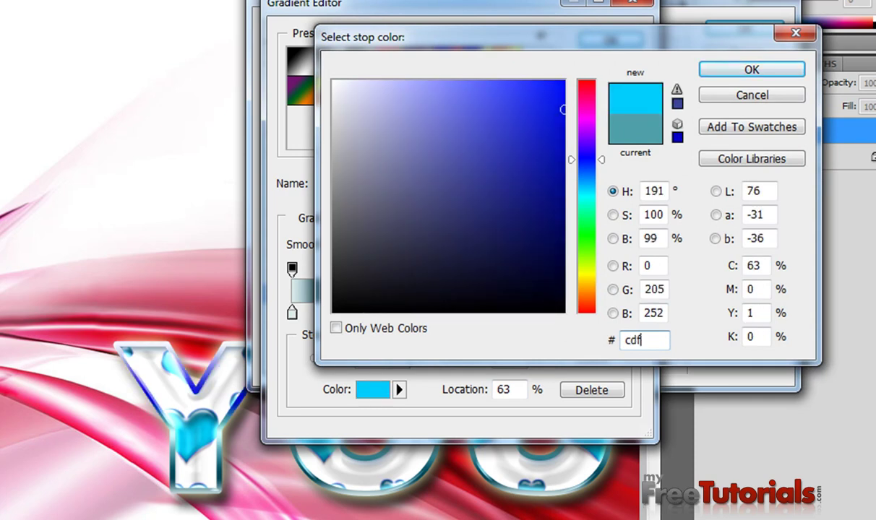
pyautogui.write('ff')
pyautogui.press('Return')
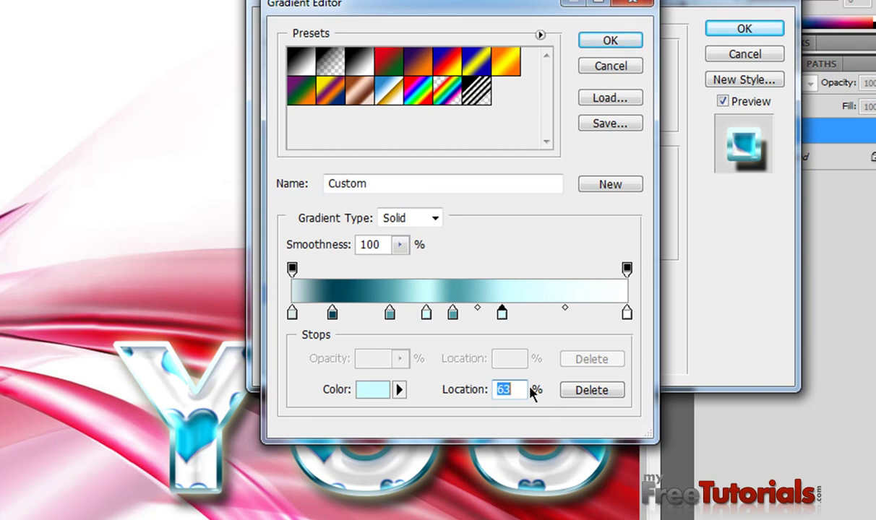
# Move the stop to about 79% and colour it light teal #73cdd7.
pyautogui.moveTo(502, 313); pyautogui.dragTo(556, 316)
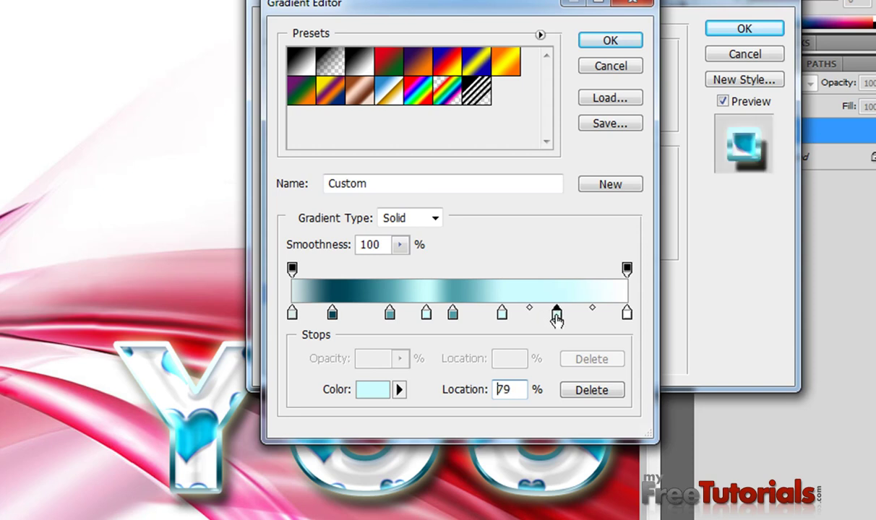
pyautogui.click(378, 391)
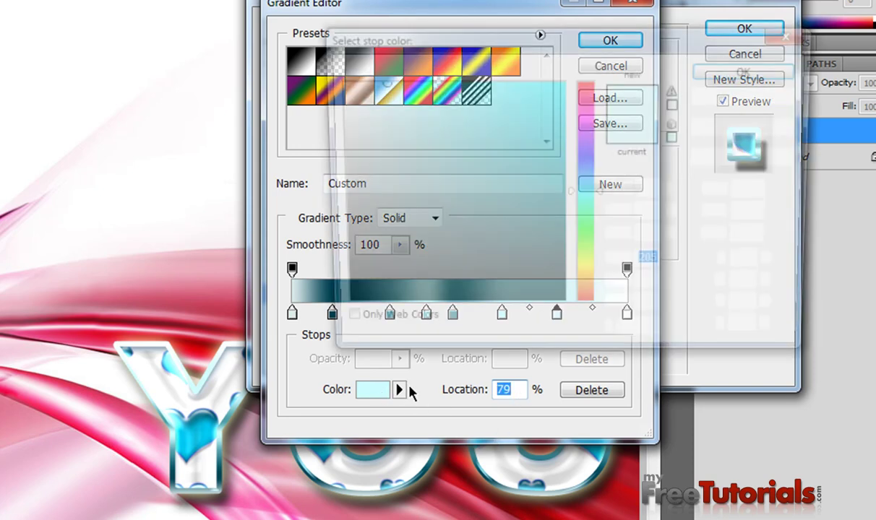
pyautogui.click(654, 340)
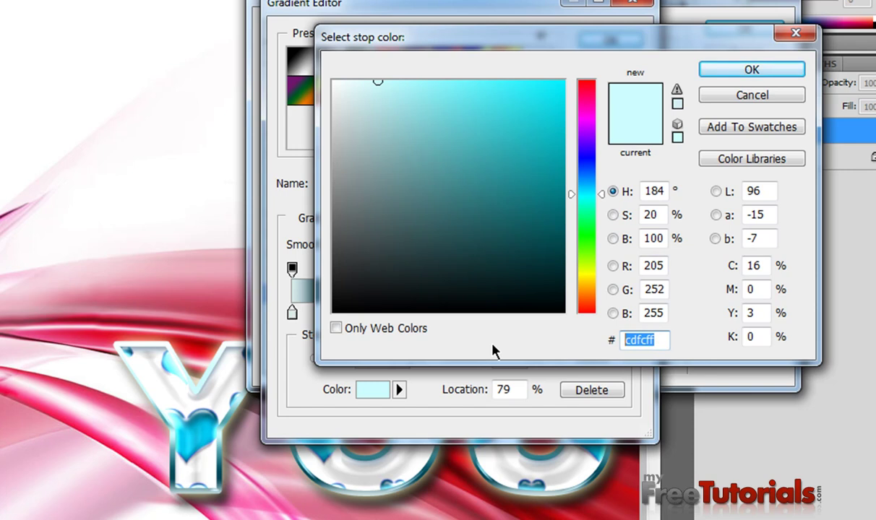
pyautogui.click(352, 369)
pyautogui.write('73')
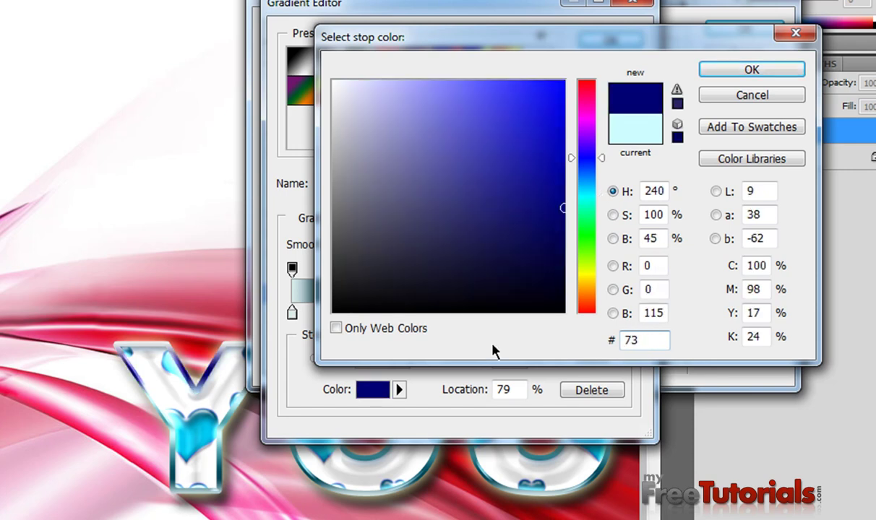
pyautogui.write('c')
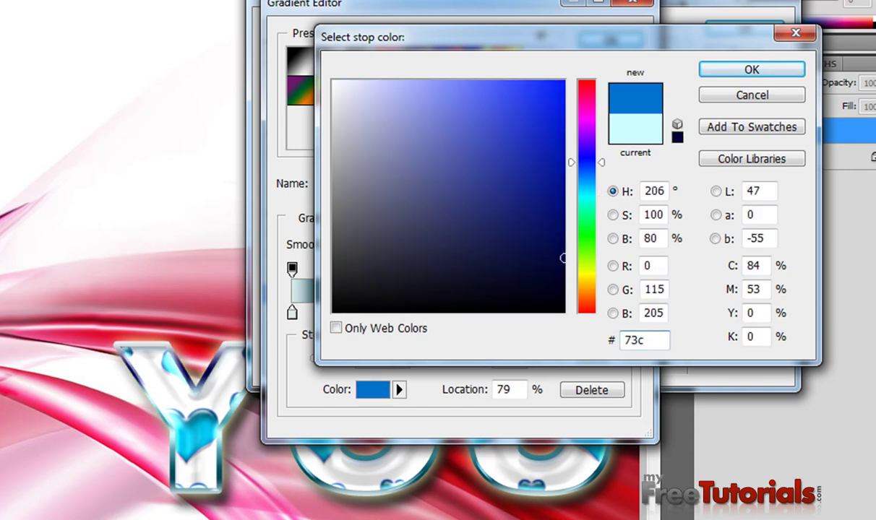
pyautogui.write('dd7')
pyautogui.press('Return')
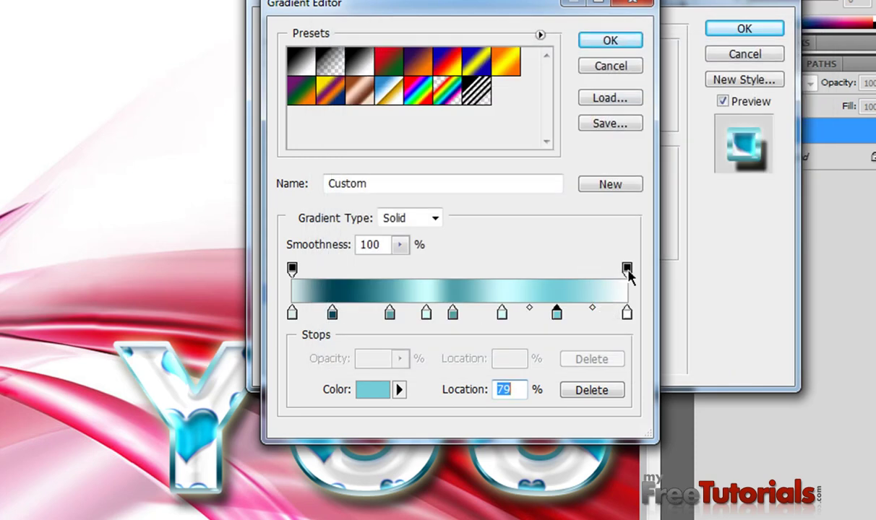
# Add a dark teal #025c61 stop at about 91%.
pyautogui.moveTo(583, 312)
pyautogui.mouseDown()
pyautogui.moveTo(600, 312)
pyautogui.moveTo(597, 320)
pyautogui.mouseUp()
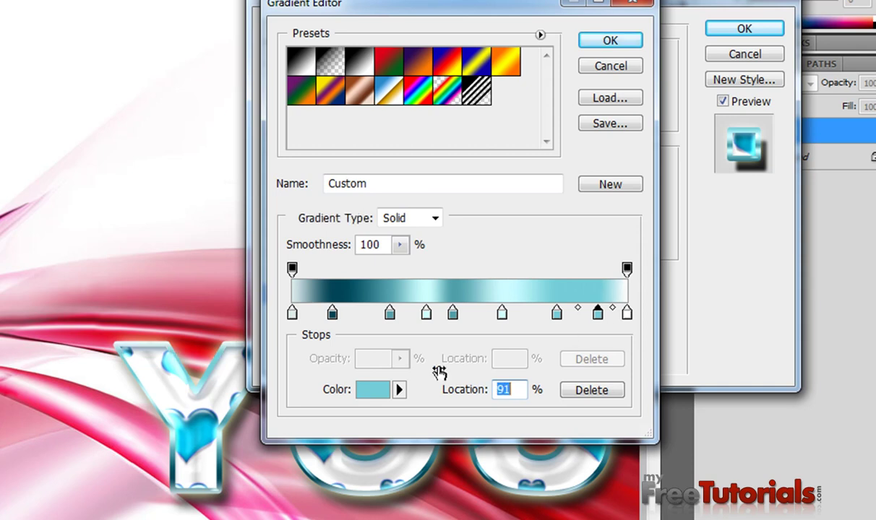
pyautogui.click(372, 389)
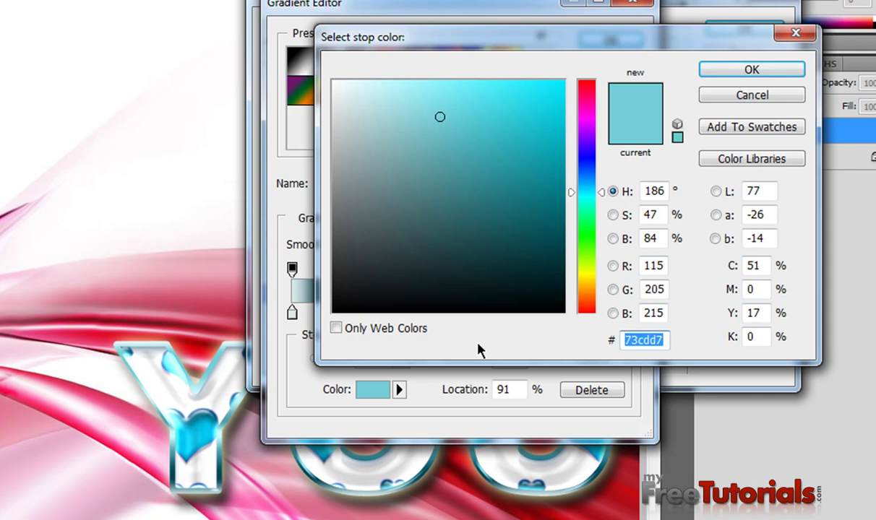
pyautogui.write('025')
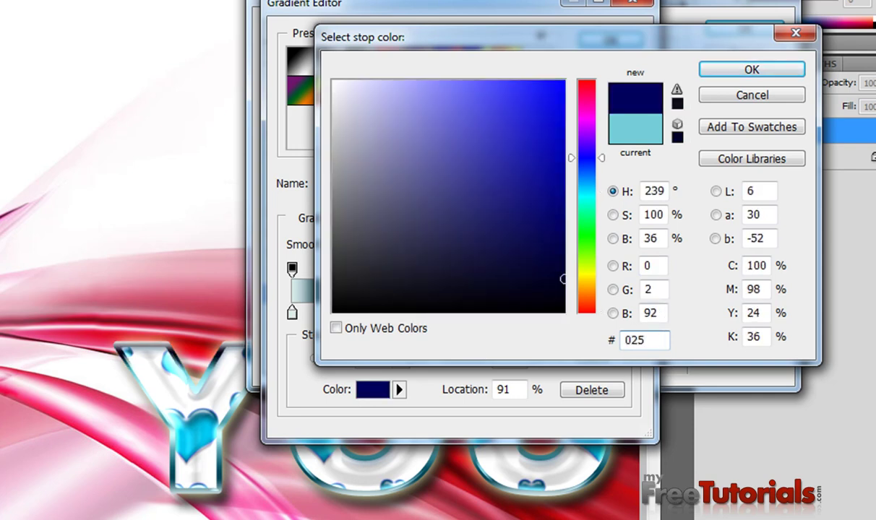
pyautogui.write('c61')
pyautogui.press('Return')
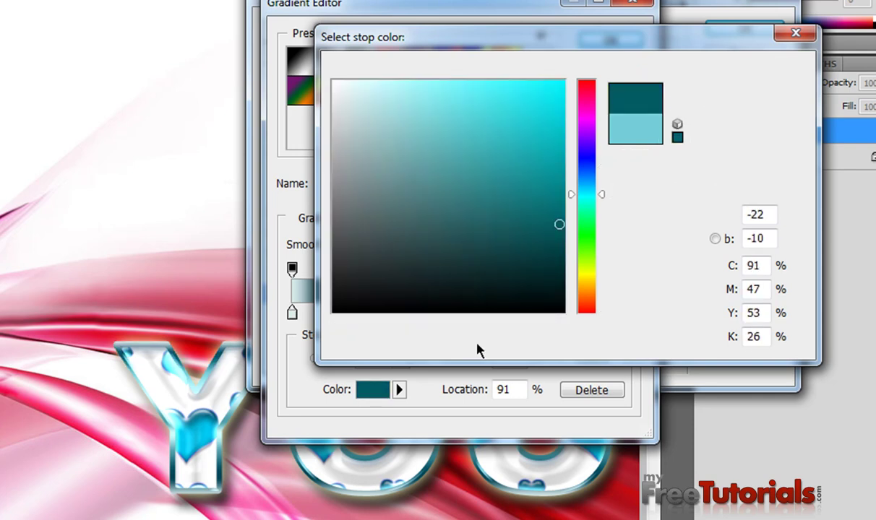
# Recolour the 100% end stop from white to pale cyan #c7fdff.
pyautogui.click(627, 313)
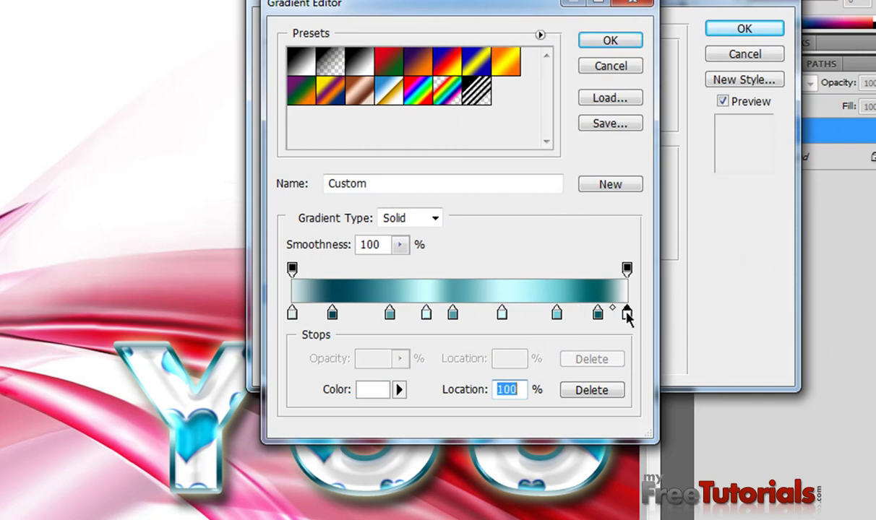
pyautogui.click(372, 389)
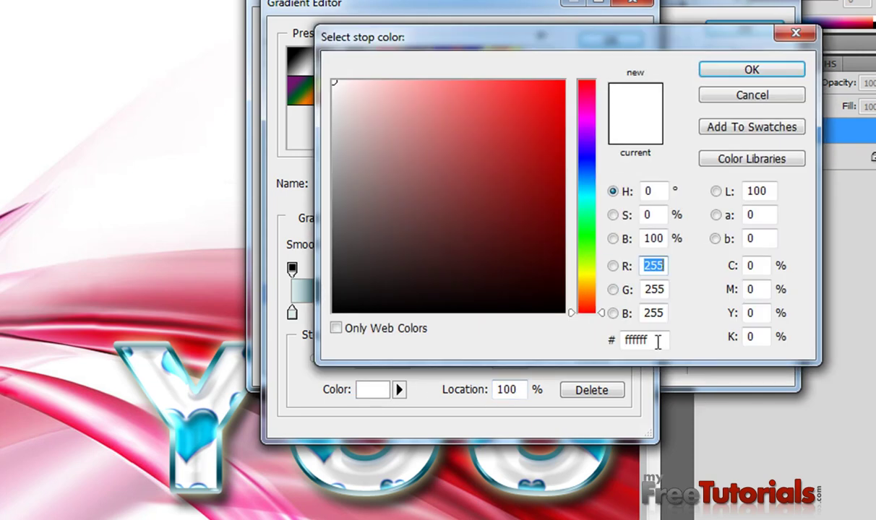
pyautogui.click(658, 343)
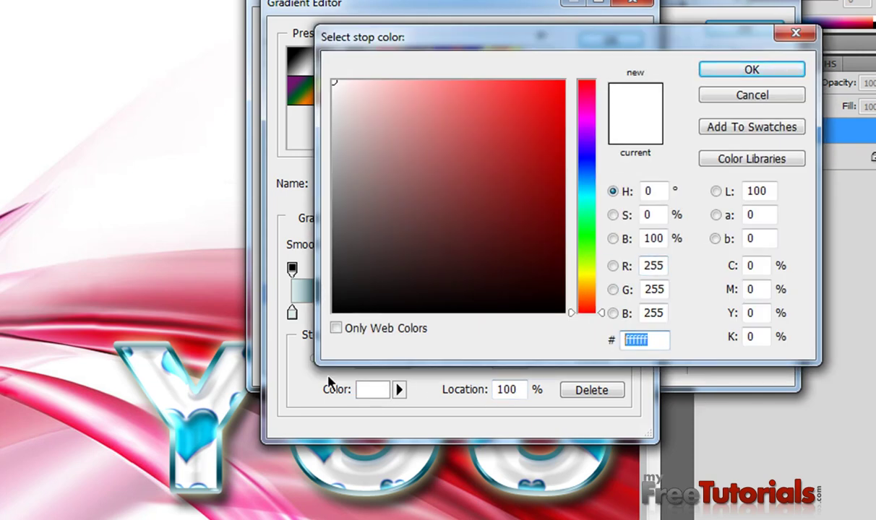
pyautogui.write('c7')
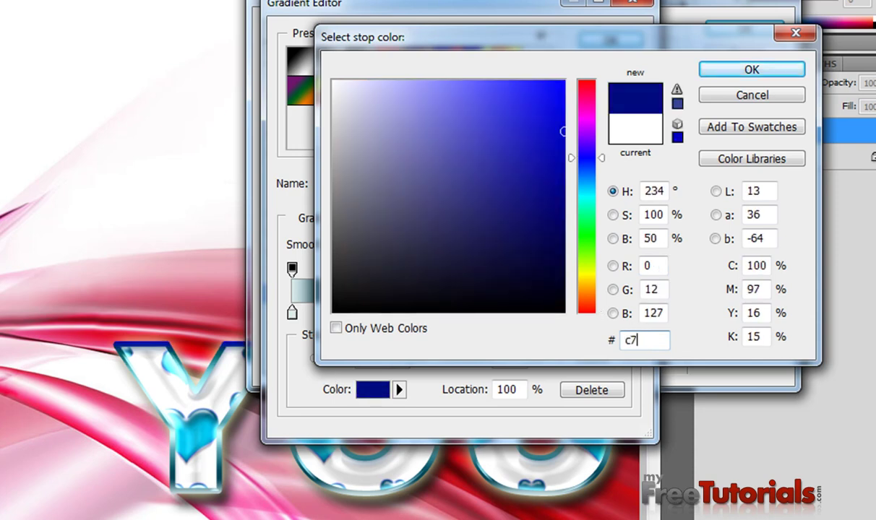
pyautogui.write('fd')
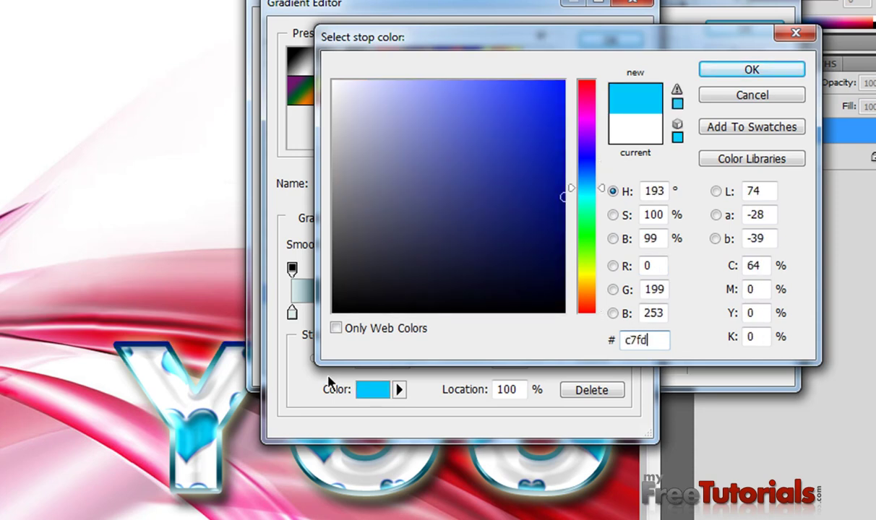
pyautogui.write('ff')
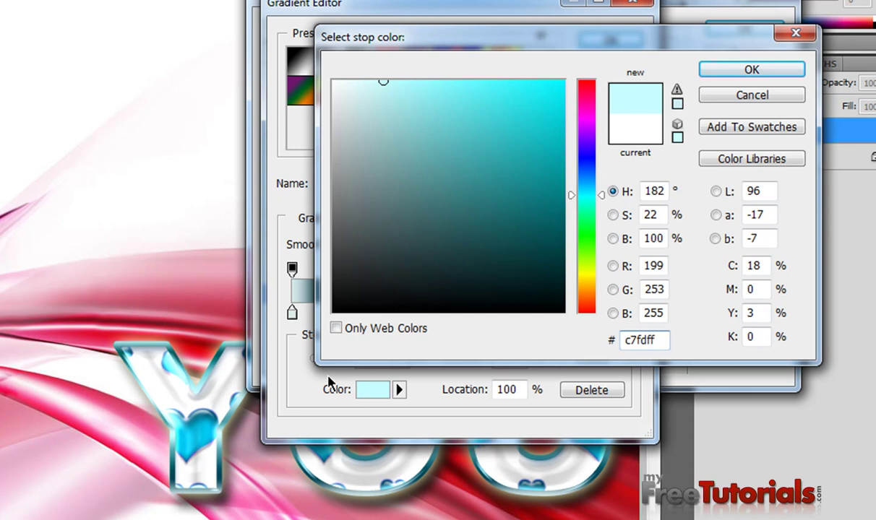
pyautogui.press('Return')
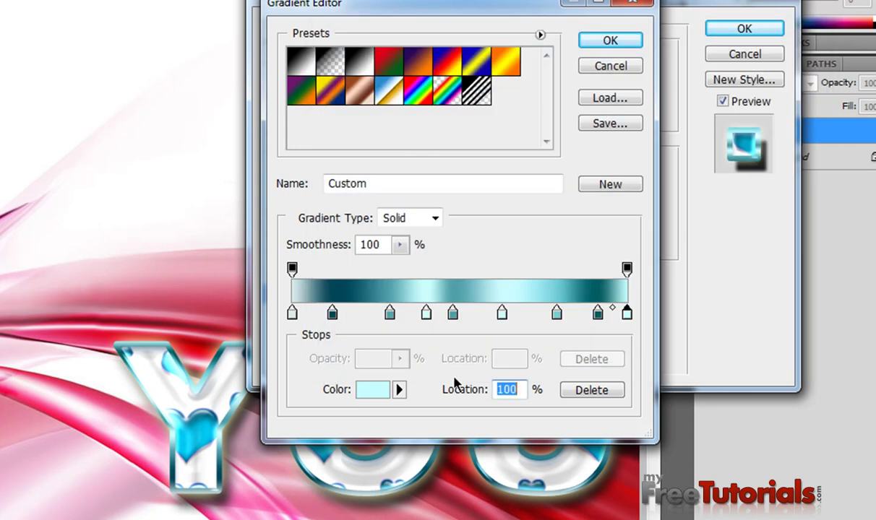
# Accept the teal gradient, set the Stroke gradient scale to 92%, and close Layer Style.
pyautogui.click(631, 45)
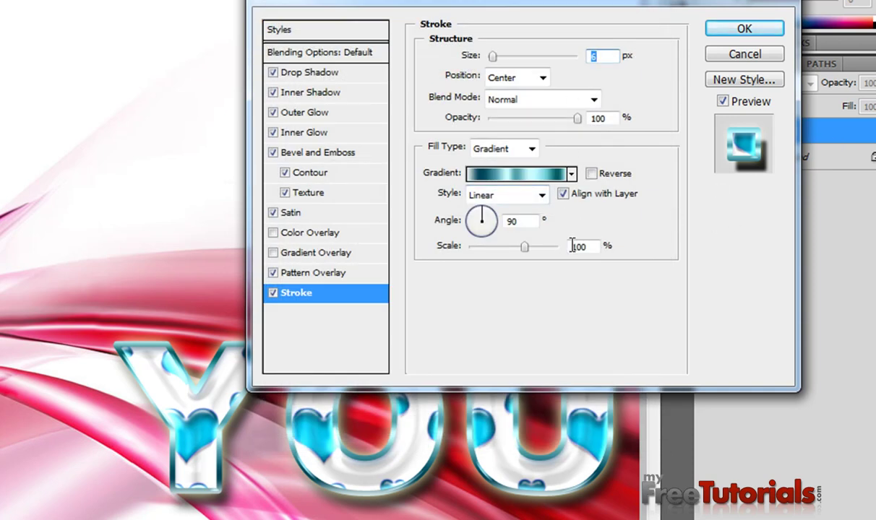
pyautogui.moveTo(586, 245); pyautogui.dragTo(496, 244)
pyautogui.write('9')
pyautogui.write('2')
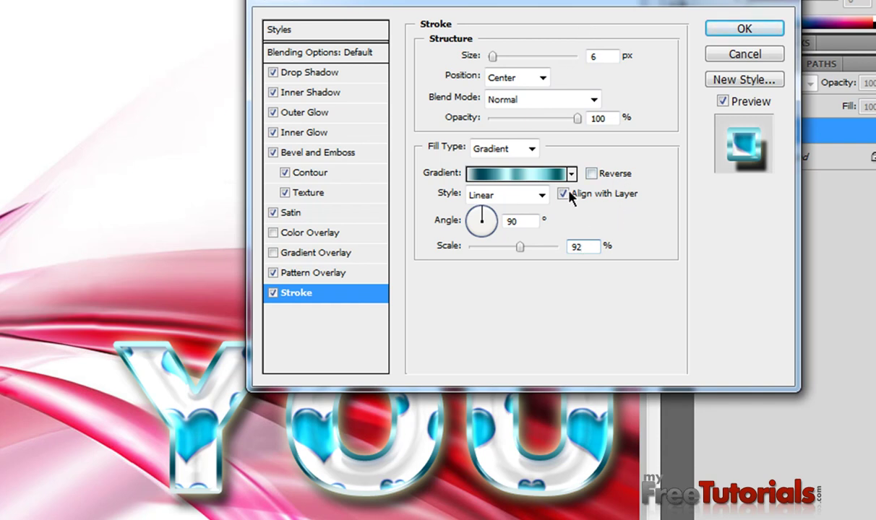
pyautogui.click(744, 29)
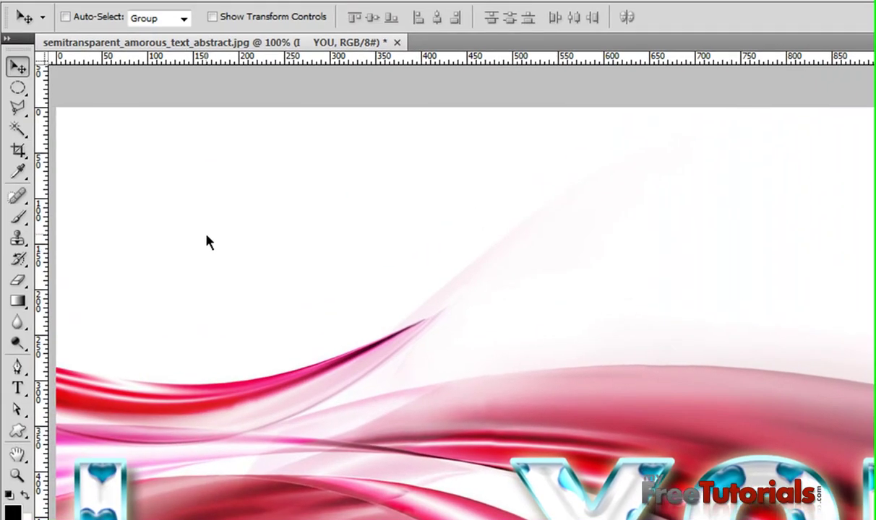
# Draw a heart with the Custom Shape Tool and position it between I and YOU.
pyautogui.moveTo(21, 433); pyautogui.dragTo(123, 514)
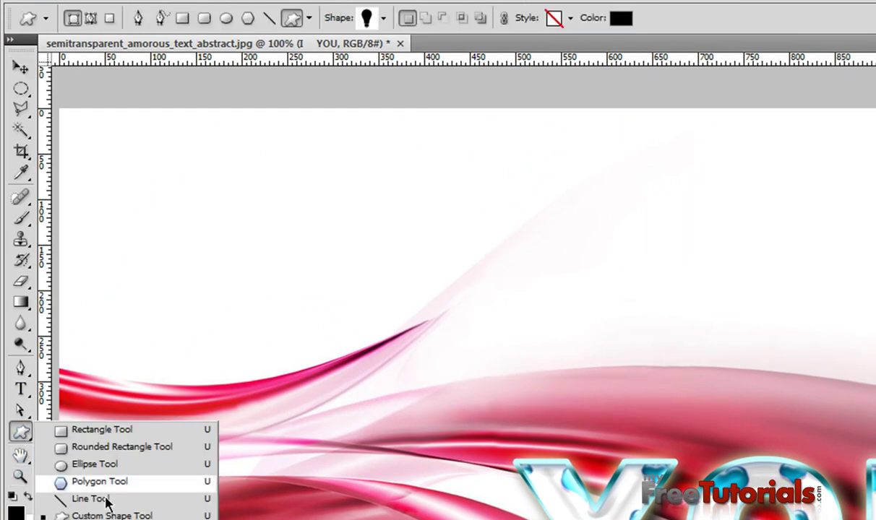
pyautogui.click(365, 18)
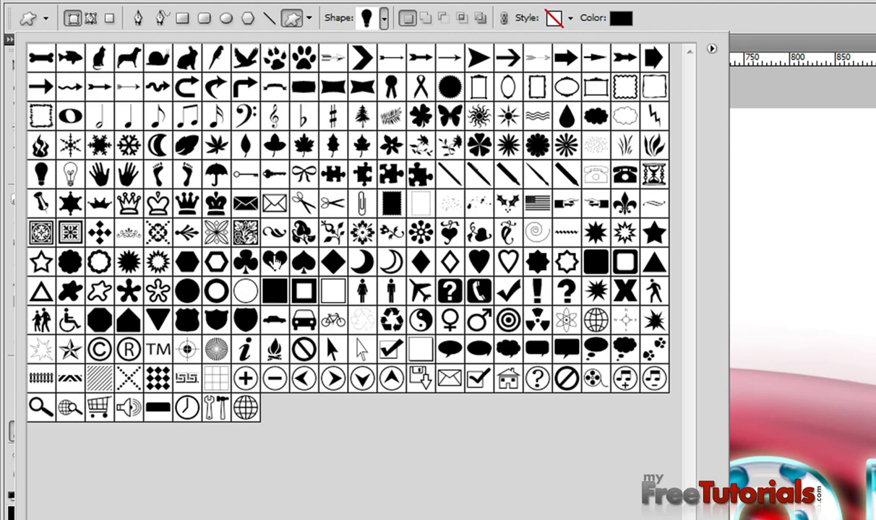
pyautogui.doubleClick(271, 260)
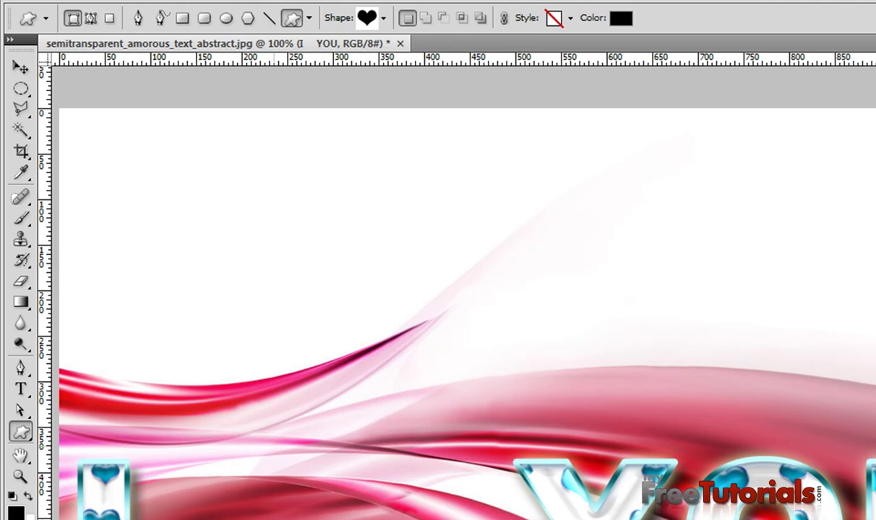
pyautogui.moveTo(272, 446)
pyautogui.mouseDown()
pyautogui.moveTo(462, 519)
pyautogui.moveTo(478, 465)
pyautogui.mouseUp()
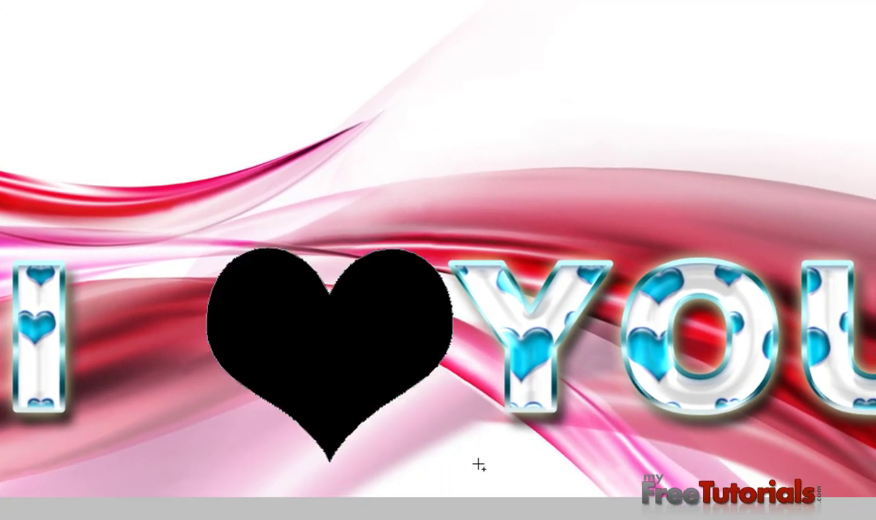
pyautogui.moveTo(324, 355); pyautogui.dragTo(265, 354)
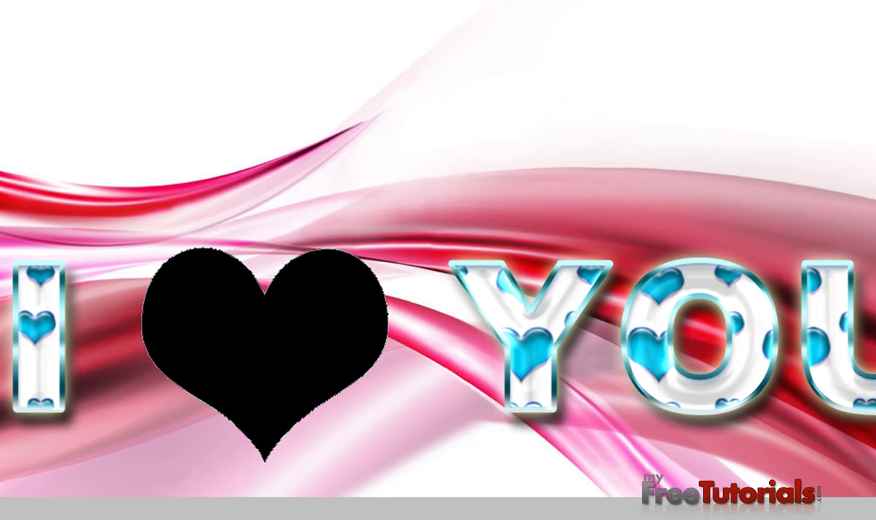
pyautogui.press('Up')
pyautogui.press('Up')
pyautogui.press('Up')
pyautogui.press('Up')
pyautogui.press('Up')
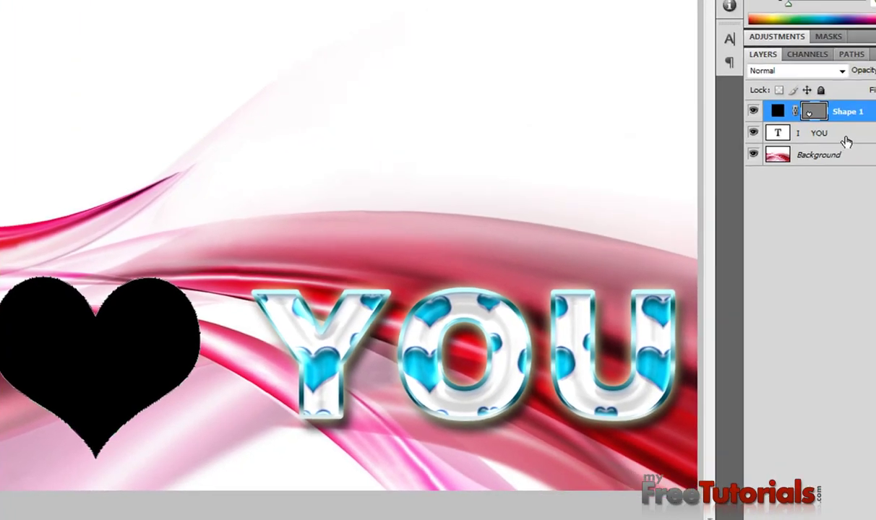
# Copy the I YOU layer style and paste it onto the Shape 1 heart layer.
pyautogui.rightClick(847, 135)
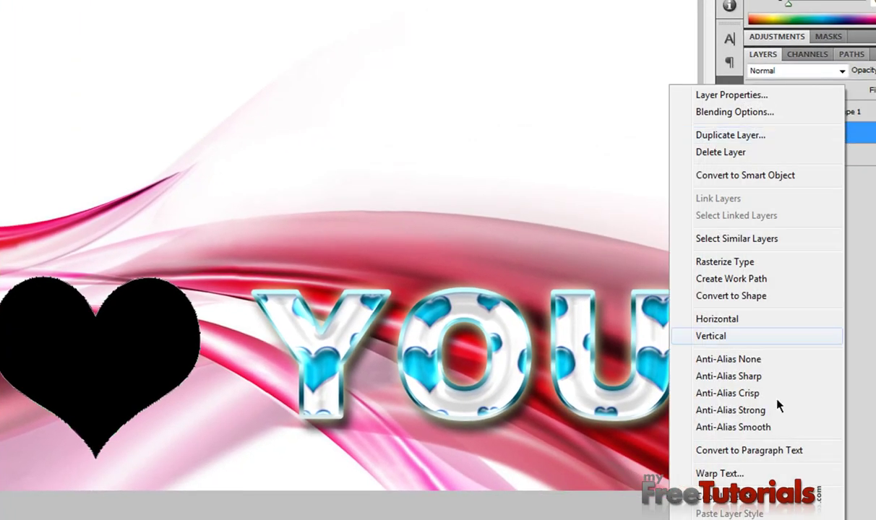
pyautogui.click(727, 497)
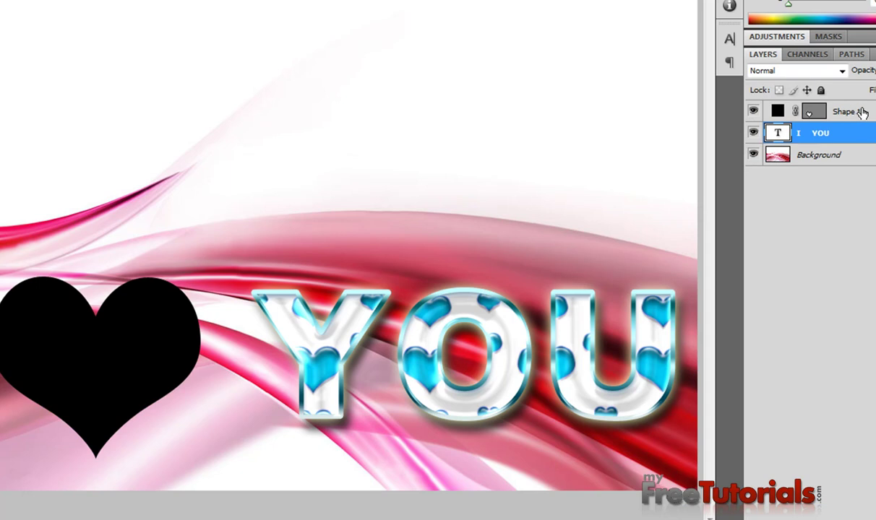
pyautogui.rightClick(866, 113)
pyautogui.click(810, 401)
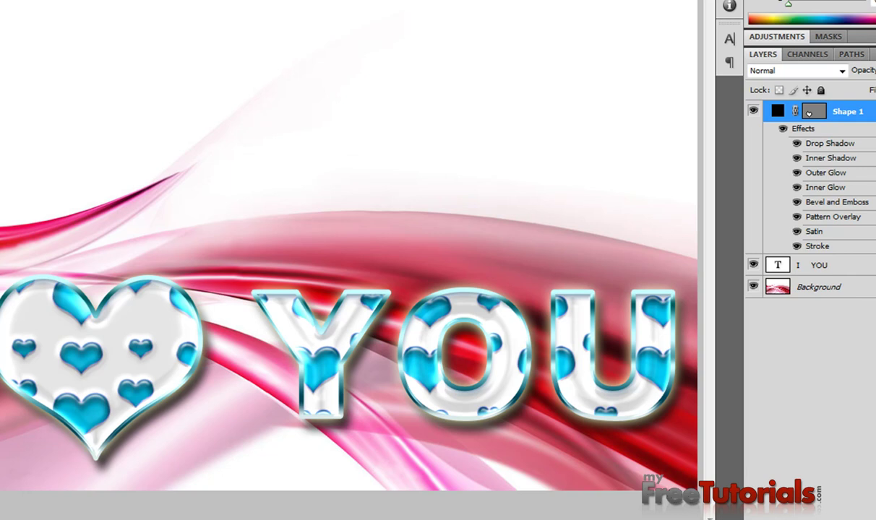
pyautogui.click(873, 112)
# Shrink the heart slightly with Free Transform and commit it.
pyautogui.hotkey('ctrl', 't')
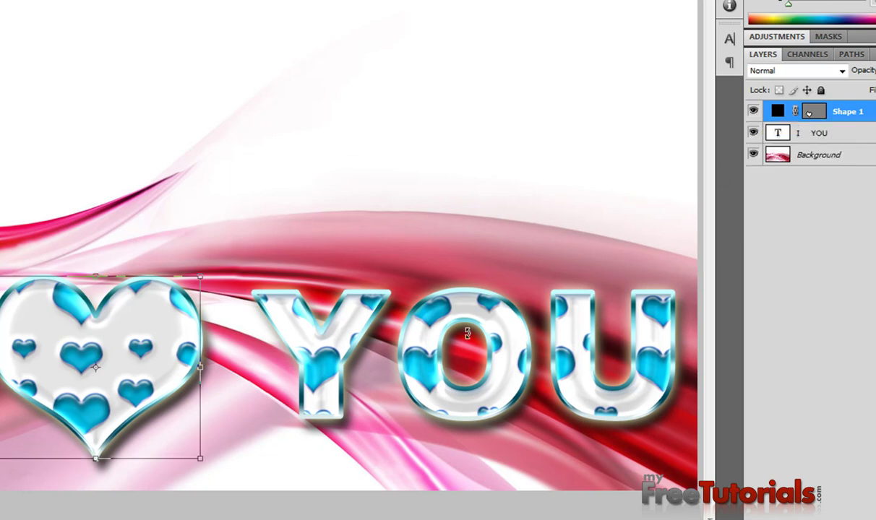
pyautogui.moveTo(206, 463); pyautogui.dragTo(196, 455)
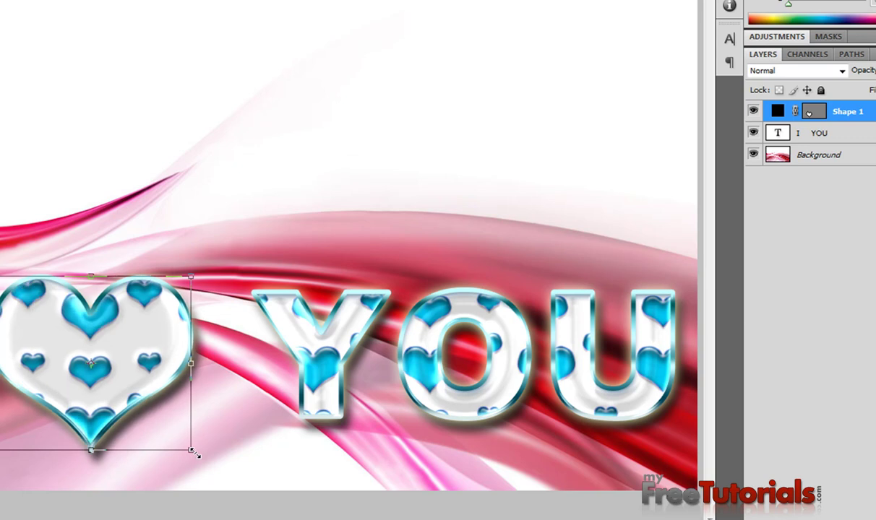
pyautogui.moveTo(195, 454); pyautogui.dragTo(187, 442)
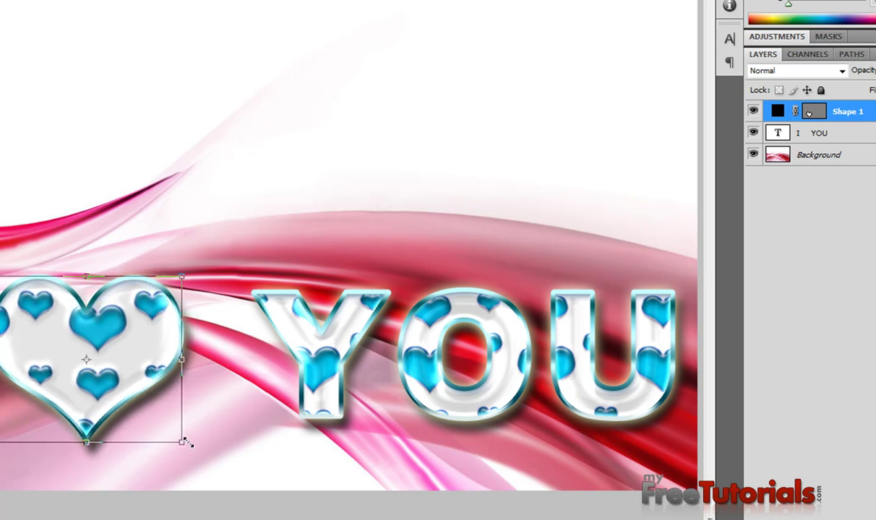
pyautogui.press('Return')
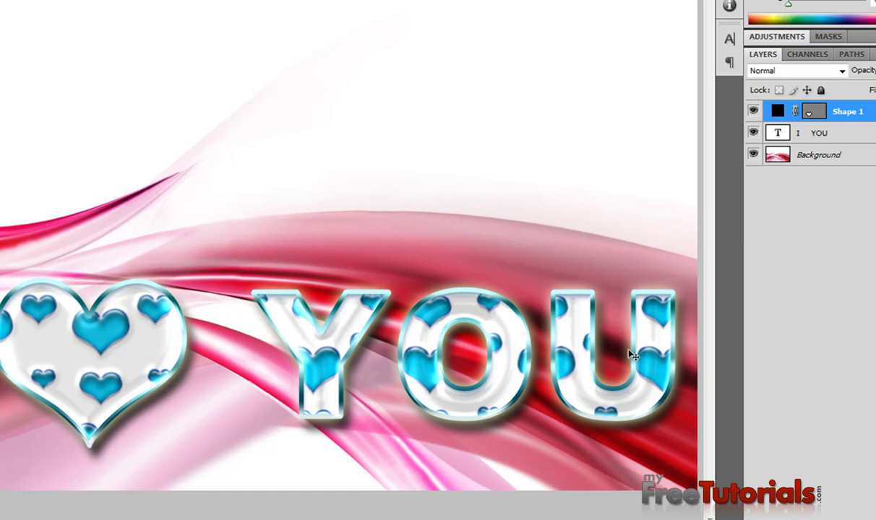
# Add a Colour Overlay to the heart's layer style with colour #0886c0.
pyautogui.click(871, 112)
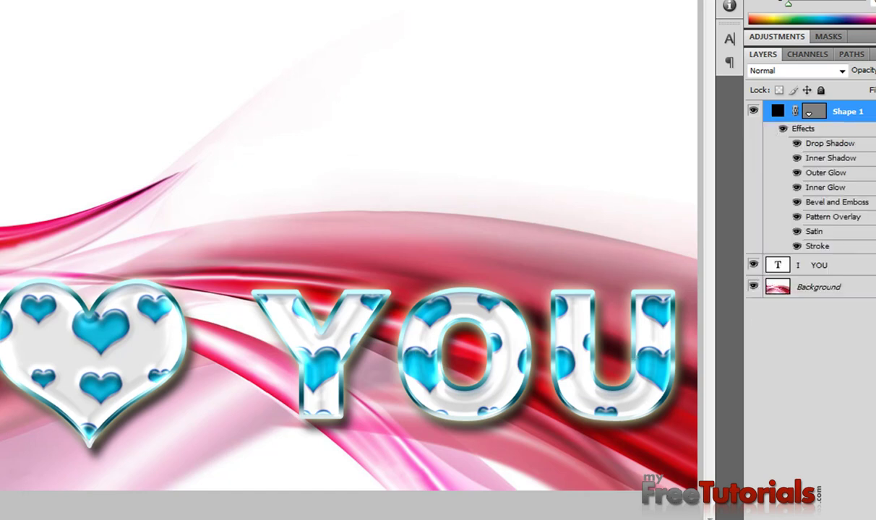
pyautogui.doubleClick(758, 124)
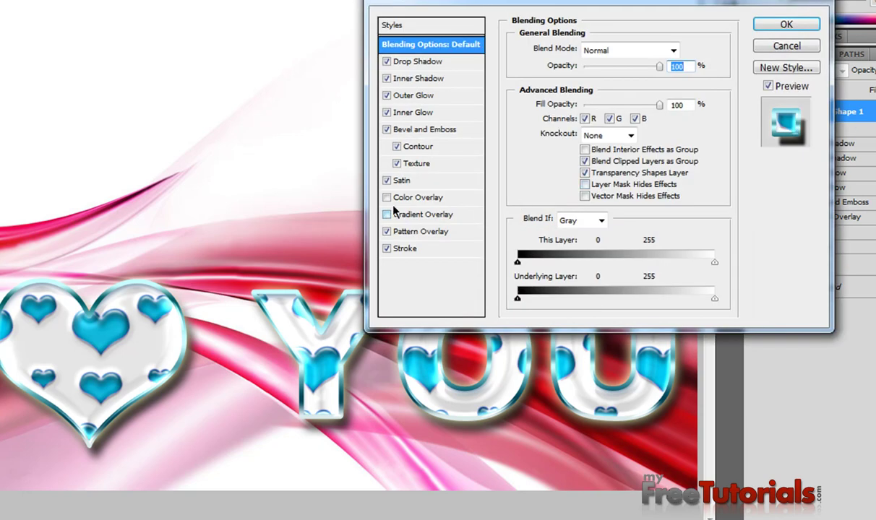
pyautogui.click(419, 197)
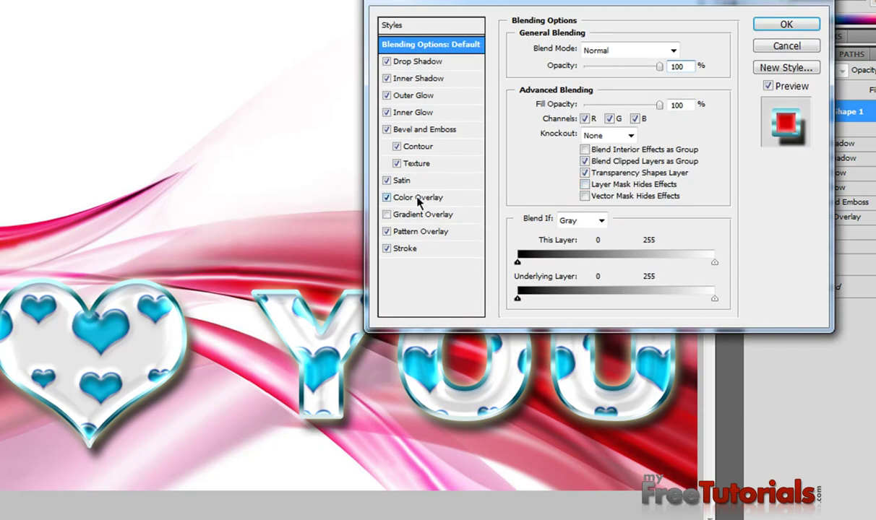
pyautogui.click(686, 52)
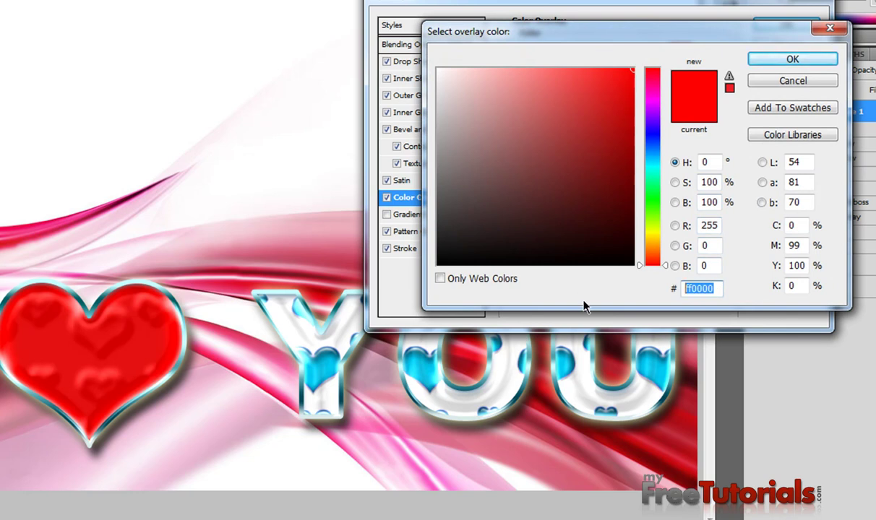
pyautogui.write('0')
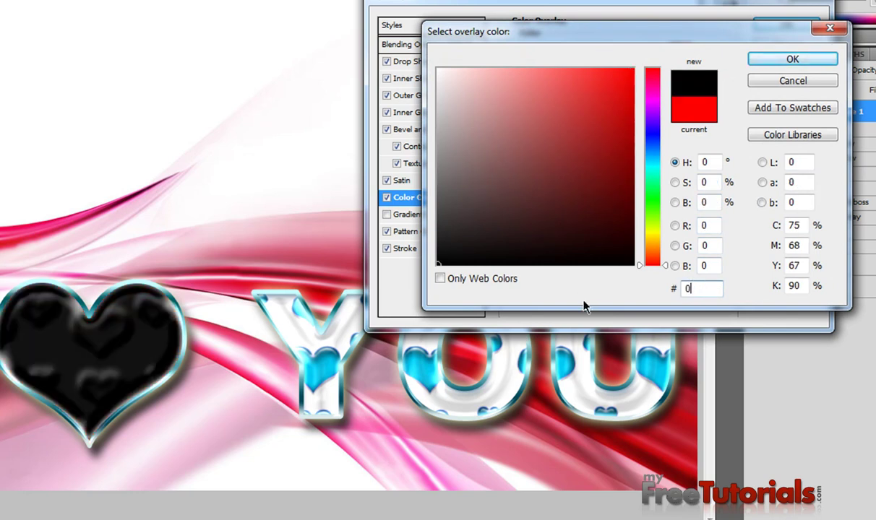
pyautogui.write('886')
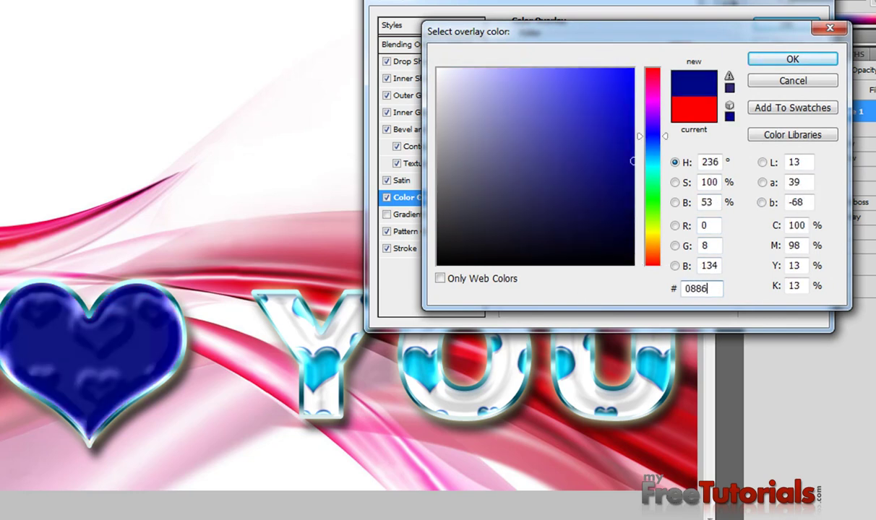
pyautogui.write('c0')
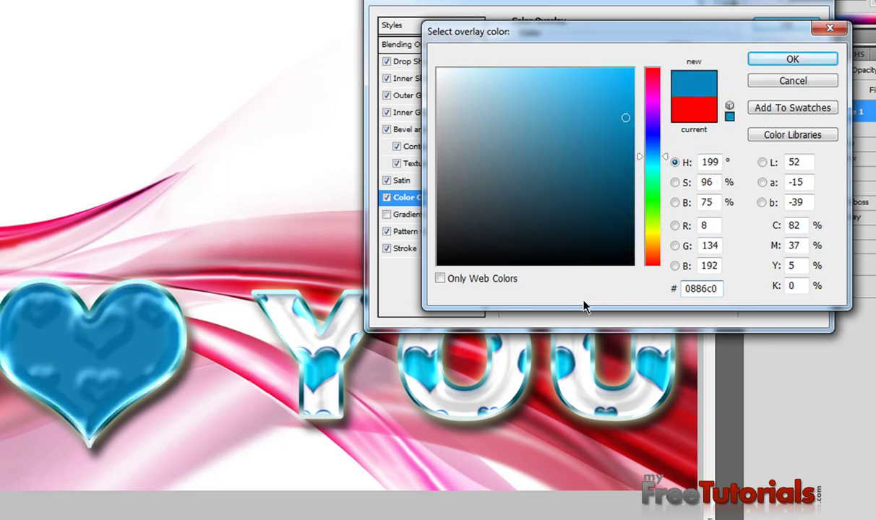
pyautogui.press('Return')
# Set the overlay to Multiply blend mode at 58% opacity and apply it.
pyautogui.click(639, 50)
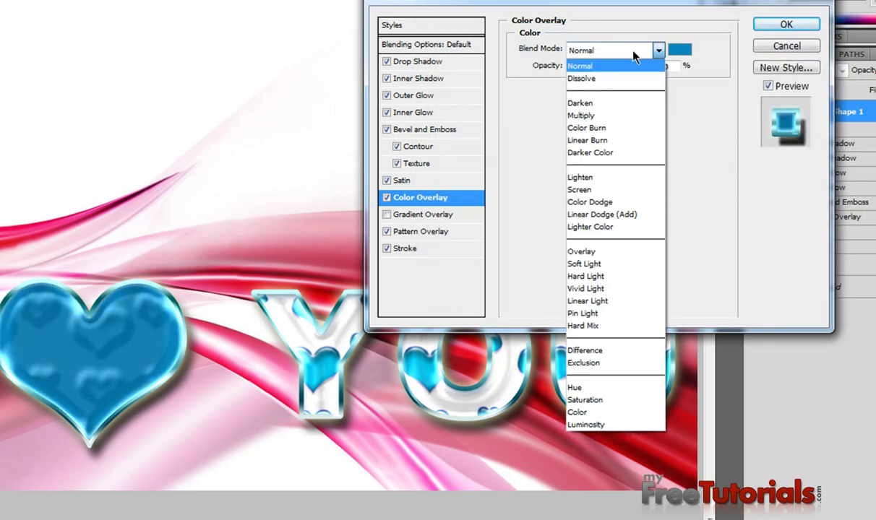
pyautogui.click(593, 116)
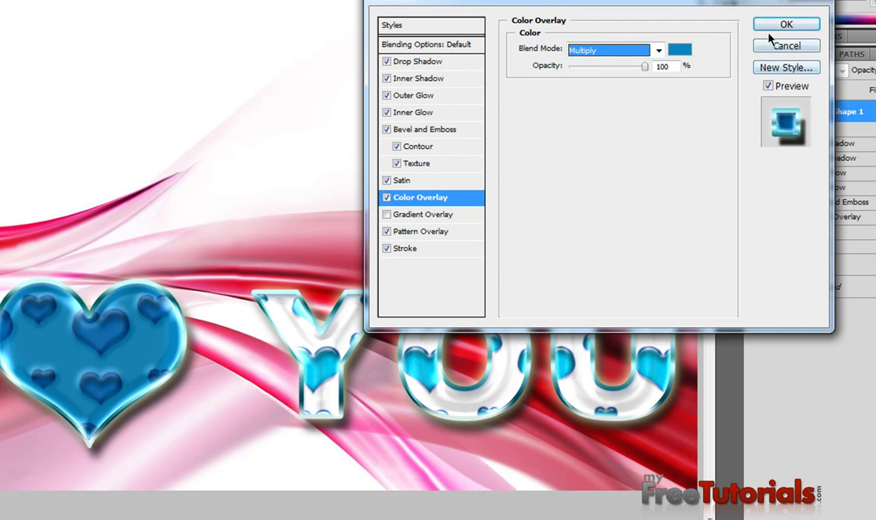
pyautogui.press('Tab')
pyautogui.moveTo(645, 69); pyautogui.dragTo(611, 74)
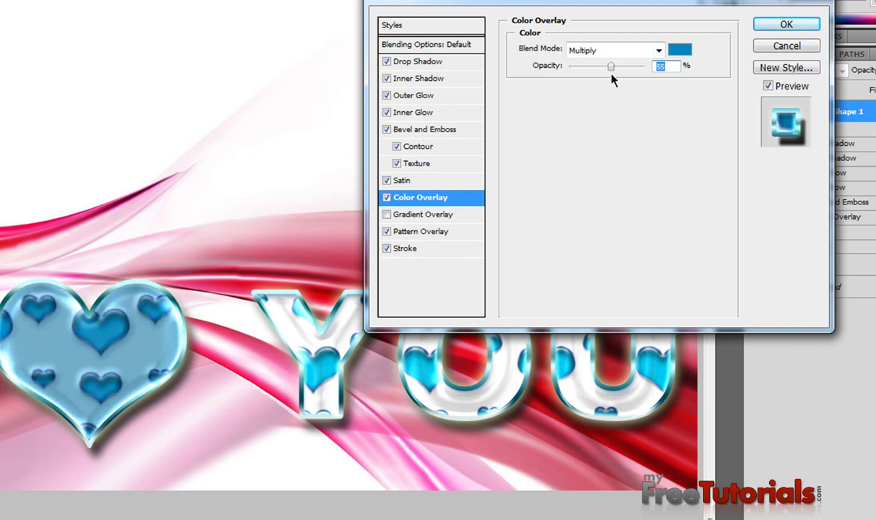
pyautogui.moveTo(611, 69); pyautogui.dragTo(613, 69)
pyautogui.click(781, 29)
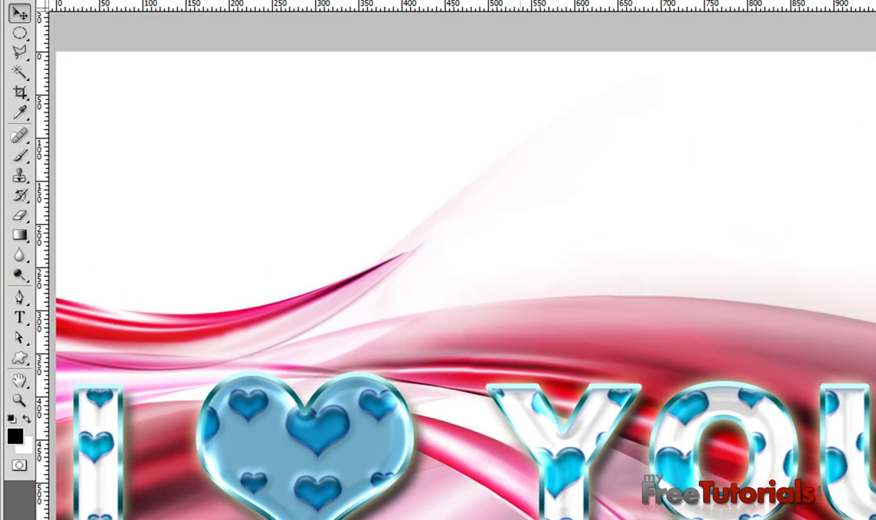
# Zoom in and marquee a thin vertical strip on the heart's right edge, then zoom out.
pyautogui.click(19, 33)
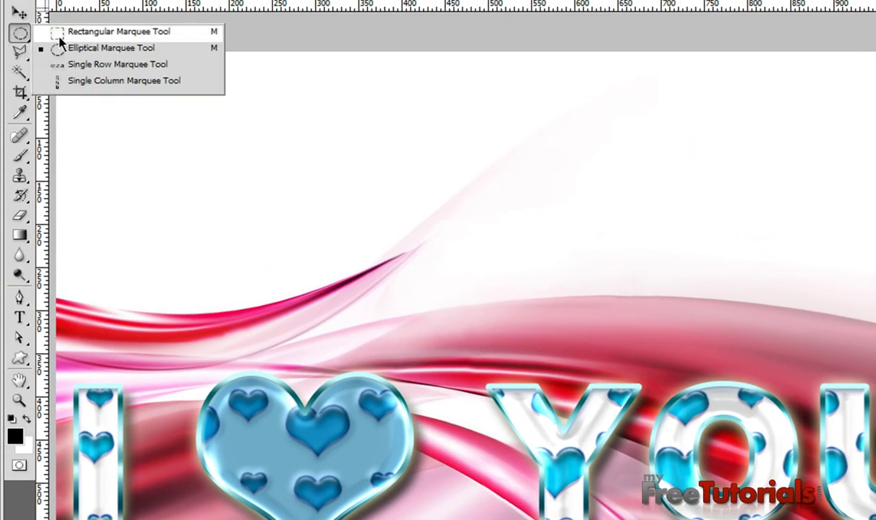
pyautogui.click(108, 31)
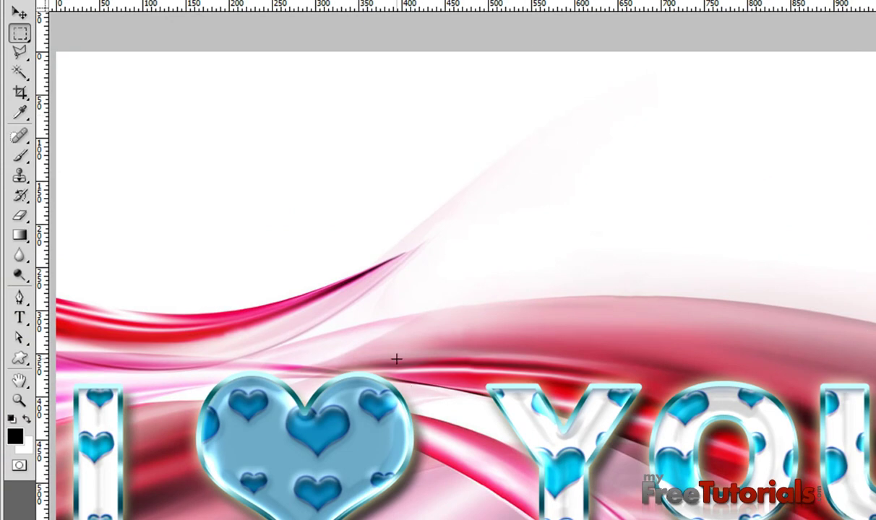
pyautogui.hotkey('ctrl', '+')
pyautogui.hotkey('ctrl', '+')
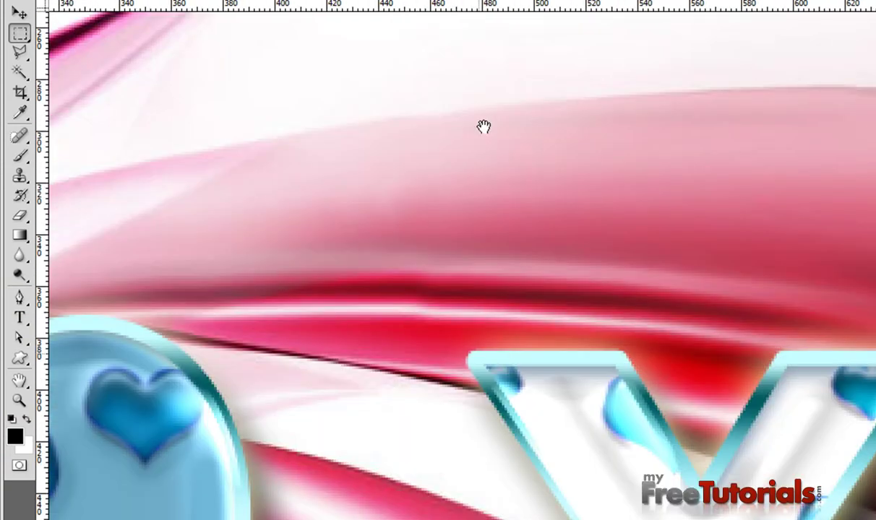
pyautogui.hotkey('ctrl', '+')
pyautogui.moveTo(376, 249); pyautogui.dragTo(494, 283)
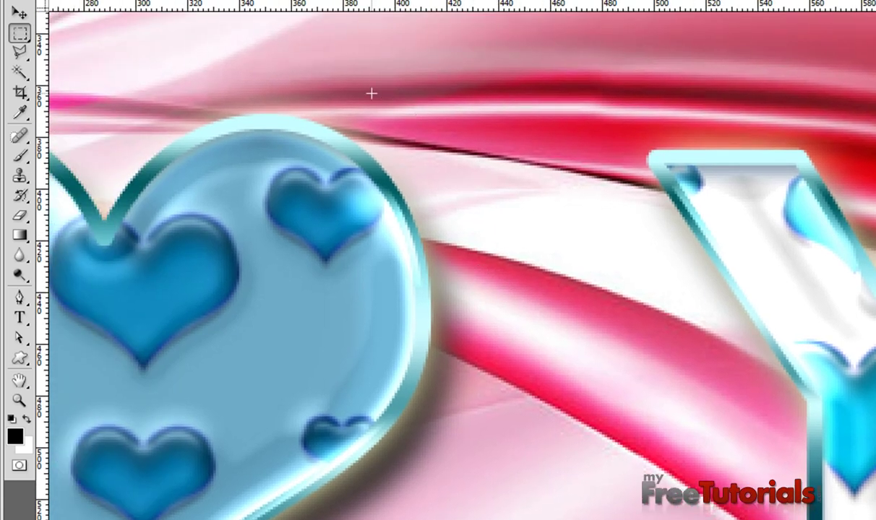
pyautogui.moveTo(382, 81)
pyautogui.mouseDown()
pyautogui.moveTo(402, 375)
pyautogui.moveTo(396, 437)
pyautogui.moveTo(386, 440)
pyautogui.mouseUp()
pyautogui.moveTo(386, 440); pyautogui.dragTo(390, 442)
pyautogui.hotkey('ctrl', '0')
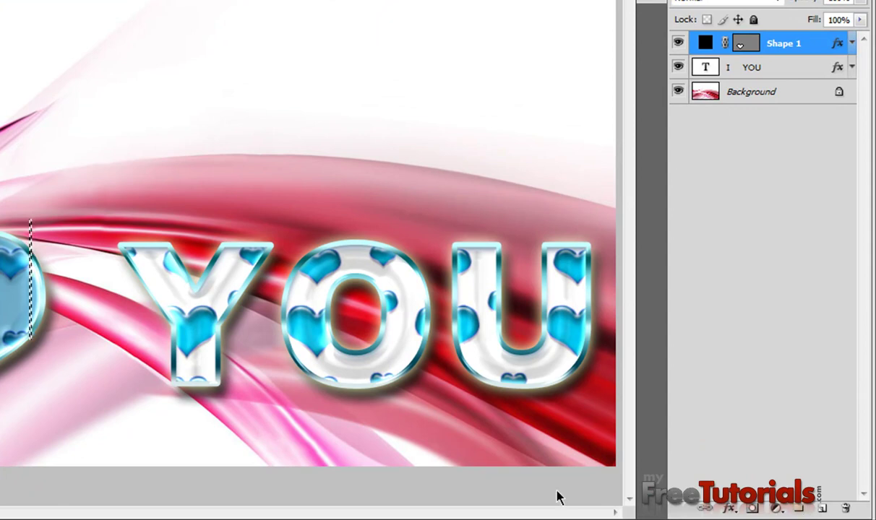
# Create an empty Layer 1 above Shape 1 for the streak.
pyautogui.click(822, 509)
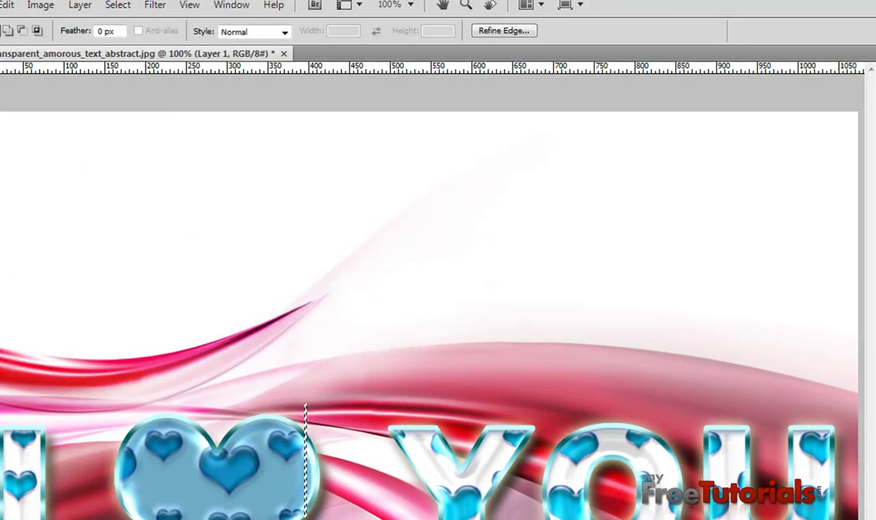
pyautogui.click(32, 13)
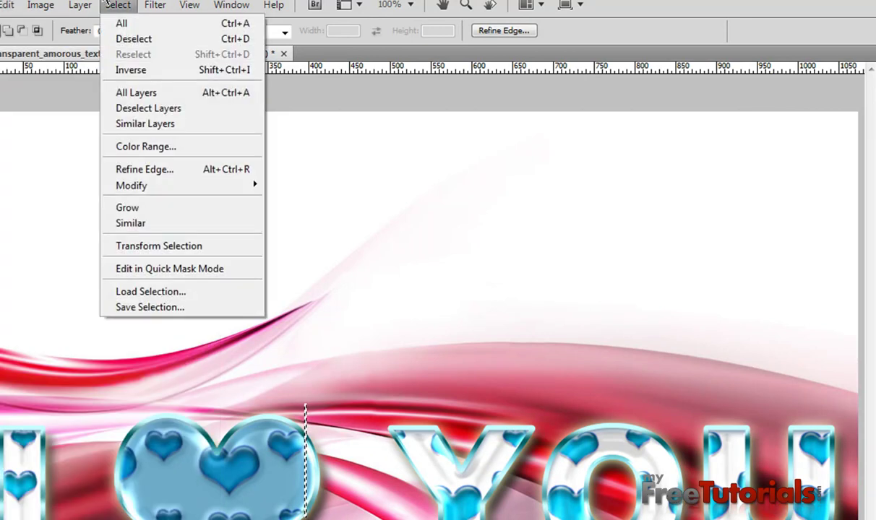
# Deselect the strip and give it a Motion Blur of angle -90° and distance 70.
pyautogui.click(143, 39)
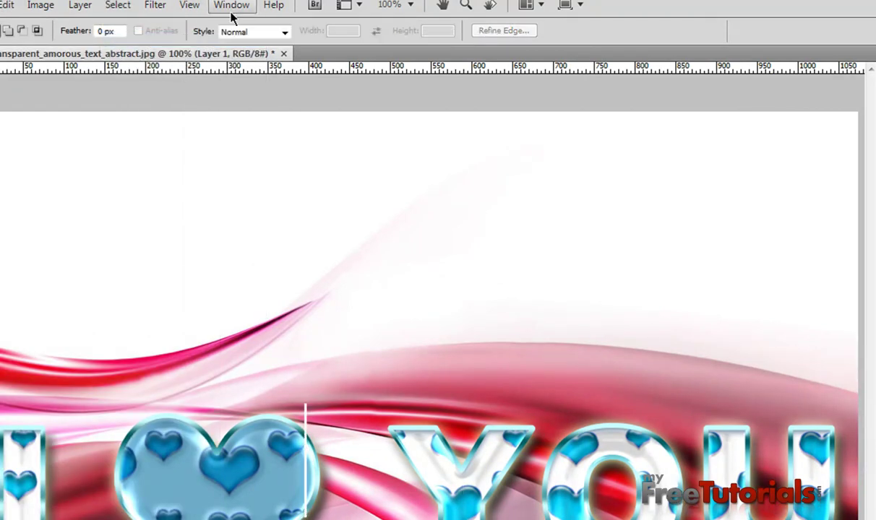
pyautogui.click(154, 5)
pyautogui.moveTo(164, 139)
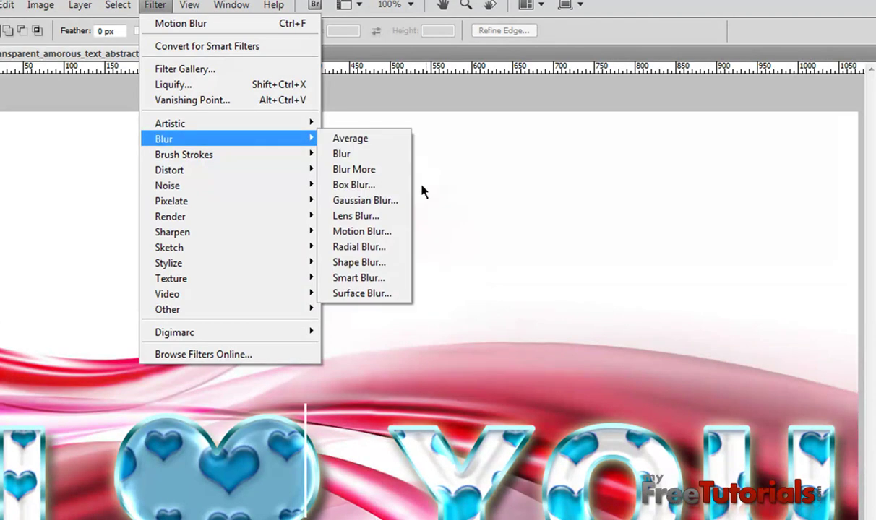
pyautogui.click(392, 200)
pyautogui.click(730, 190)
pyautogui.click(155, 5)
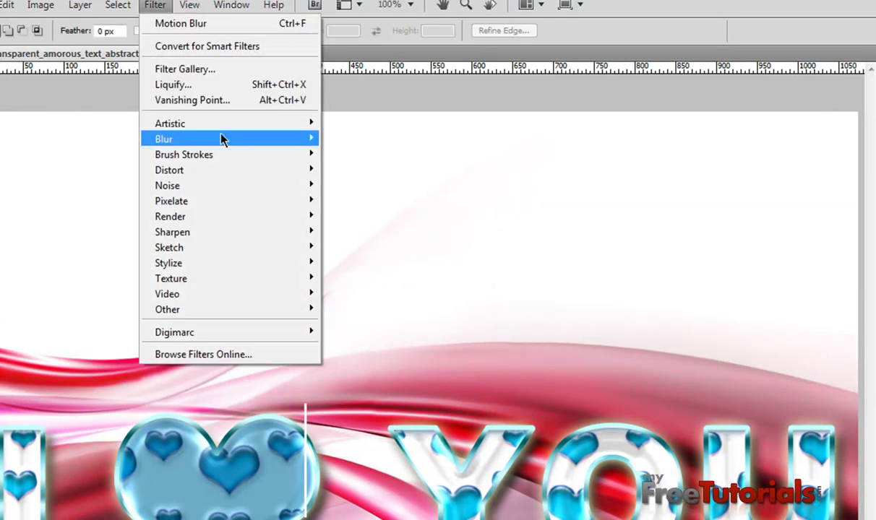
pyautogui.click(394, 232)
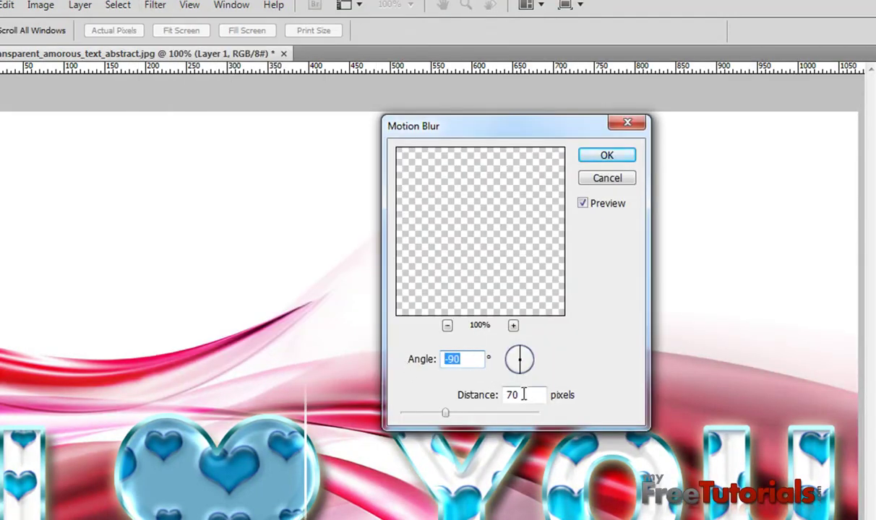
pyautogui.doubleClick(524, 394)
pyautogui.click(597, 159)
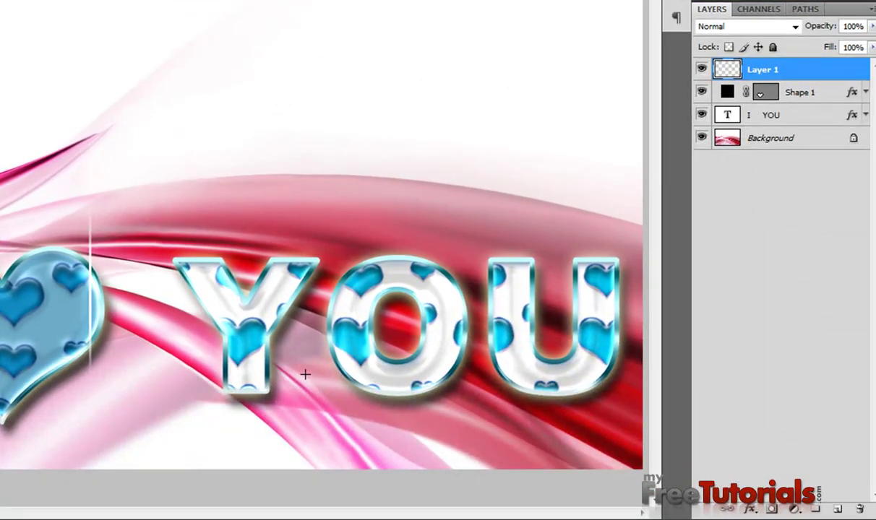
# Duplicate Layer 1 and rotate the copy 90° clockwise into a horizontal streak.
pyautogui.moveTo(812, 72); pyautogui.dragTo(838, 513)
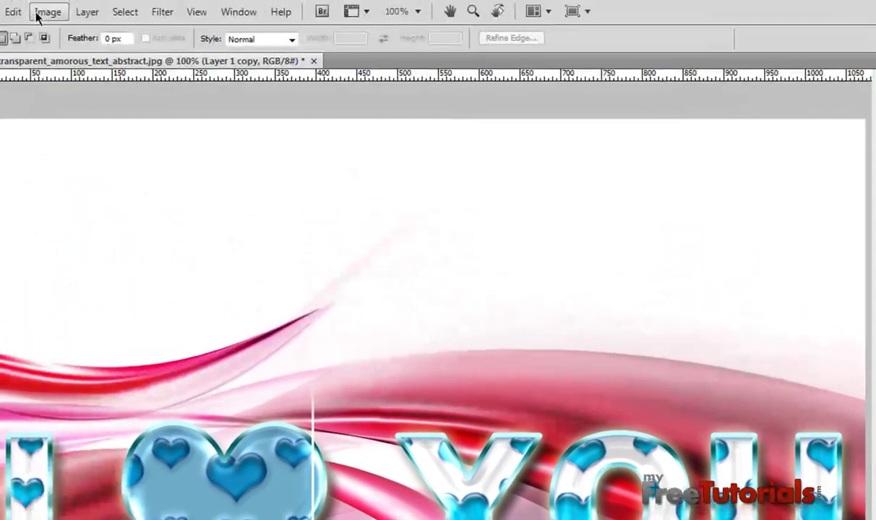
pyautogui.click(13, 11)
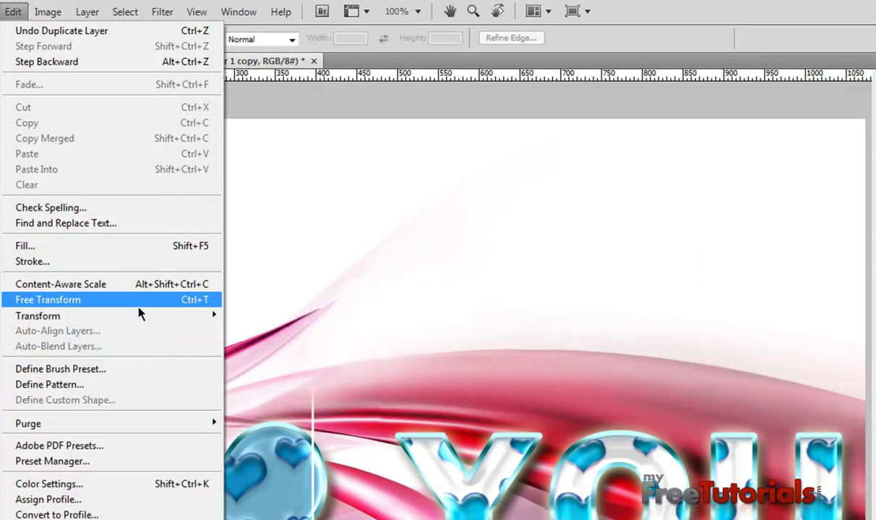
pyautogui.click(144, 300)
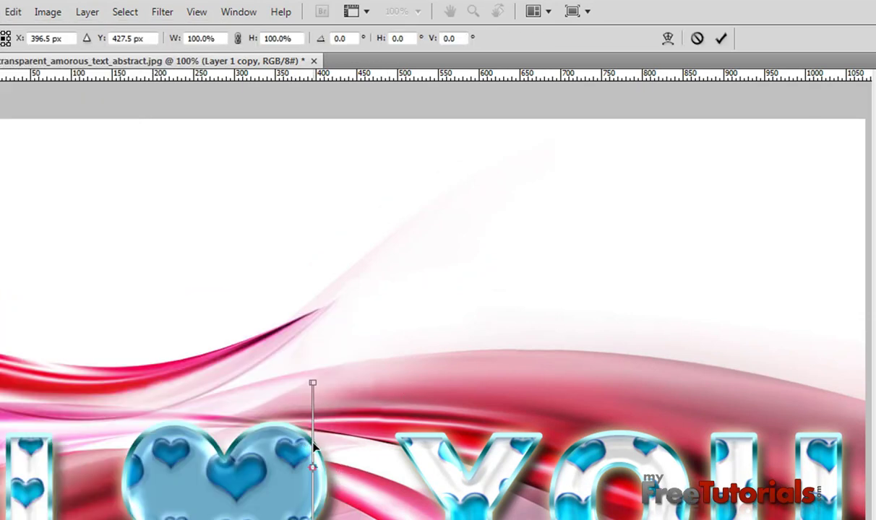
pyautogui.rightClick(314, 446)
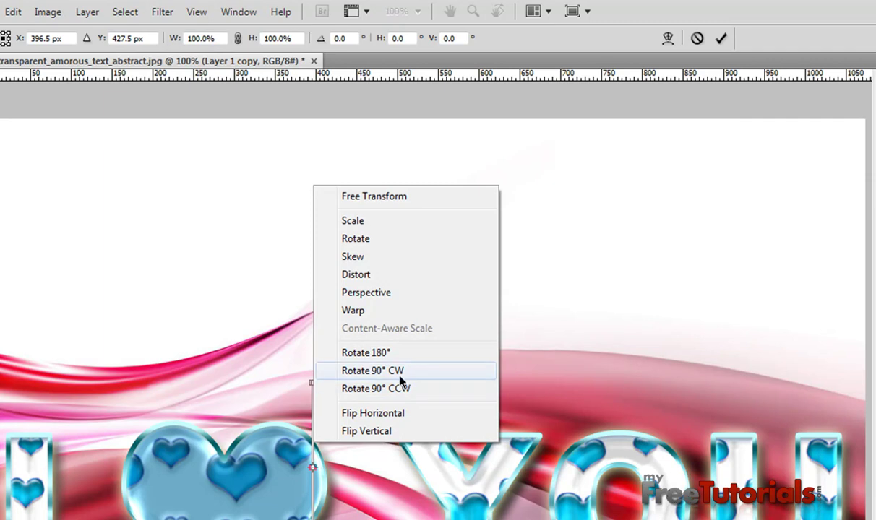
pyautogui.click(396, 372)
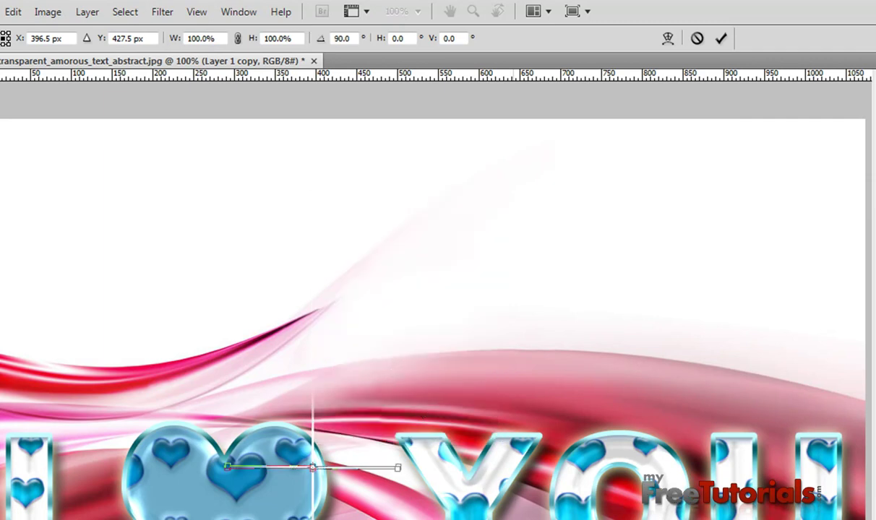
pyautogui.press('Return')
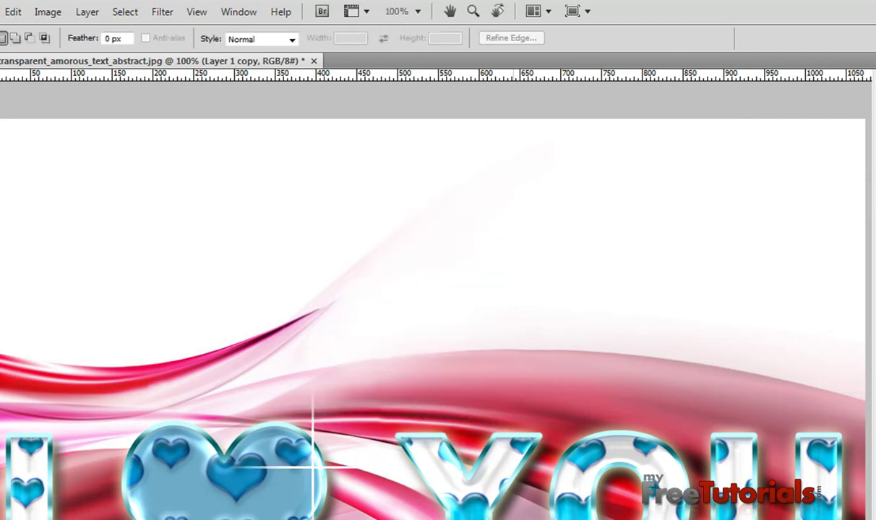
# Nudge the streak copy up with the Move tool, then shift-nudge the text layers four steps higher.
pyautogui.press('v')
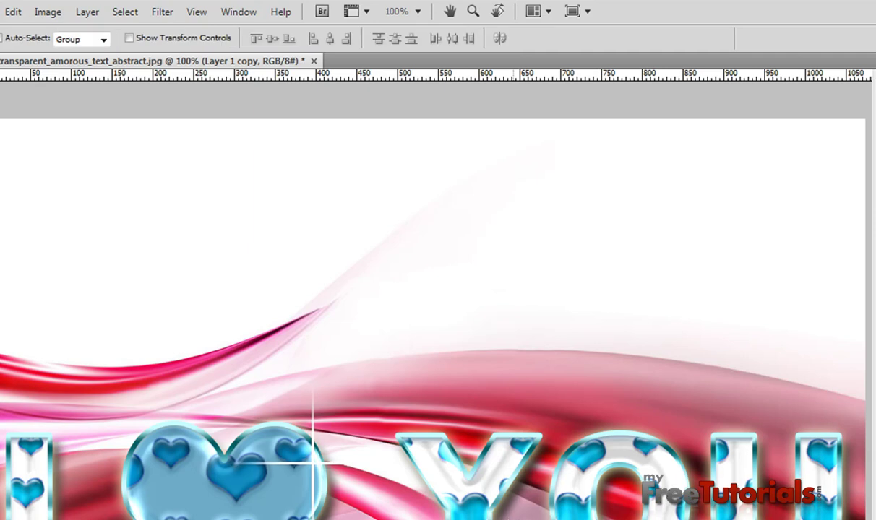
pyautogui.press('Up')
pyautogui.press('Up')
pyautogui.press('Up')
pyautogui.press('Up')
pyautogui.press('Up')
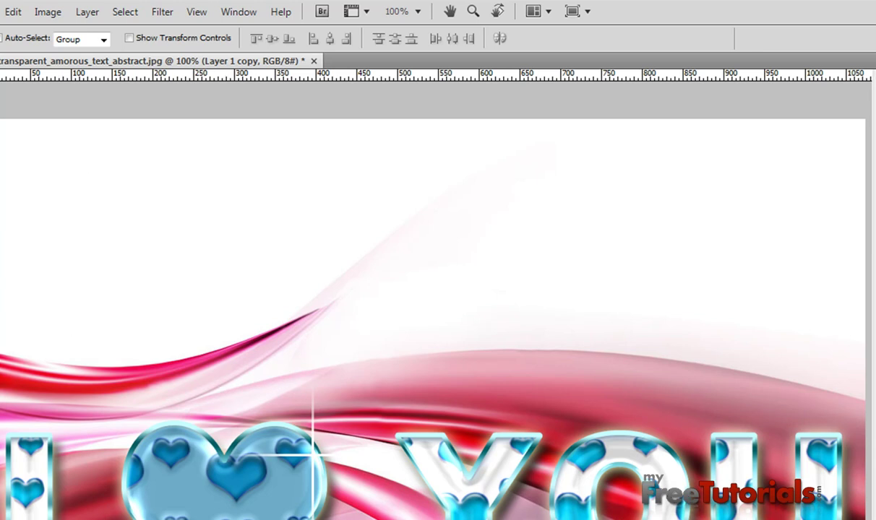
pyautogui.hotkey('ctrl', 'shift', 'e')
pyautogui.hotkey('shift', 'Up')
pyautogui.hotkey('shift', 'Up')
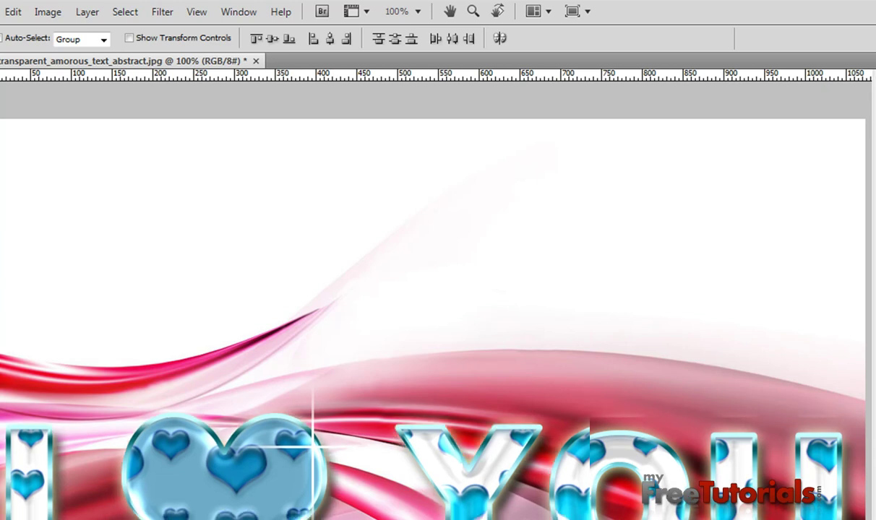
pyautogui.hotkey('shift', 'Up')
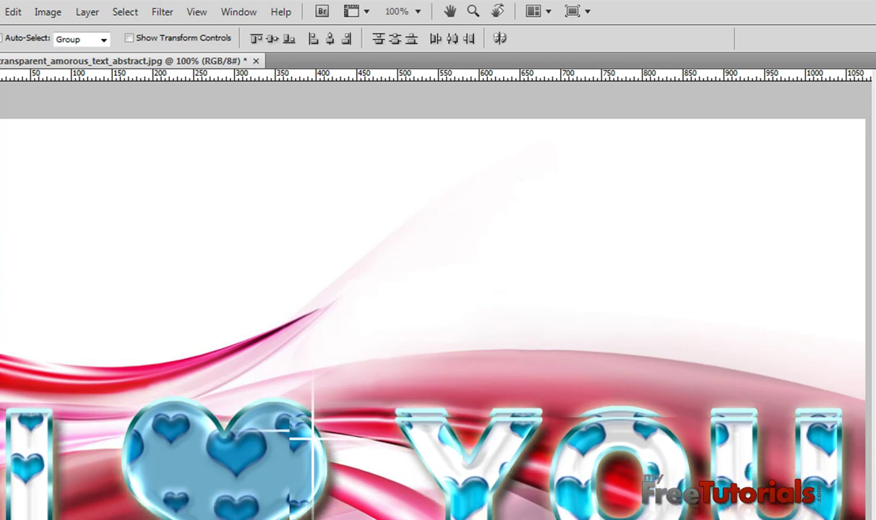
pyautogui.hotkey('shift', 'Up')
pyautogui.hotkey('shift', 'Up')
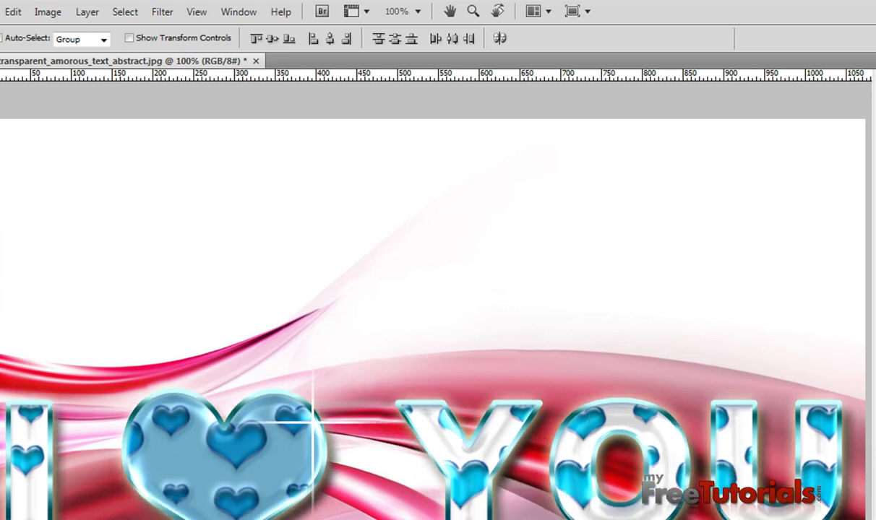
pyautogui.hotkey('shift', 'Up')
pyautogui.hotkey('shift', 'Up')
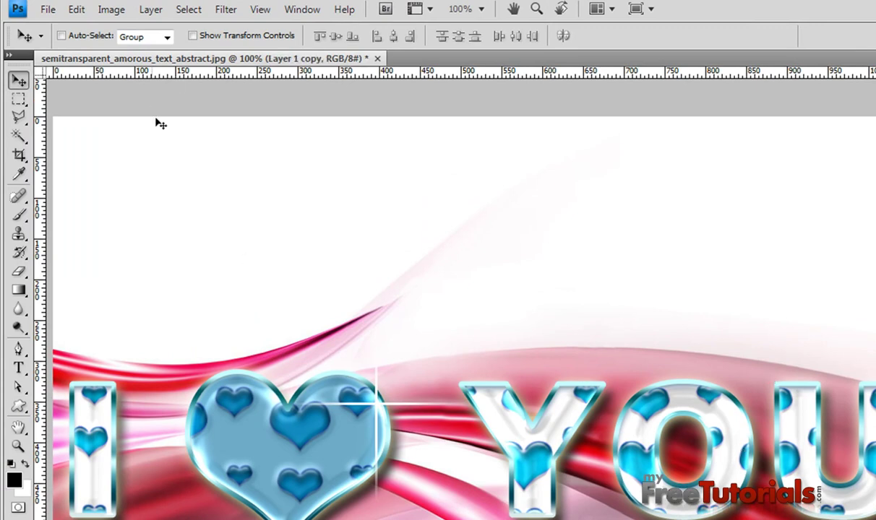
# Zoom in and draw a small elliptical selection where the two streaks cross.
pyautogui.moveTo(19, 98); pyautogui.dragTo(65, 112)
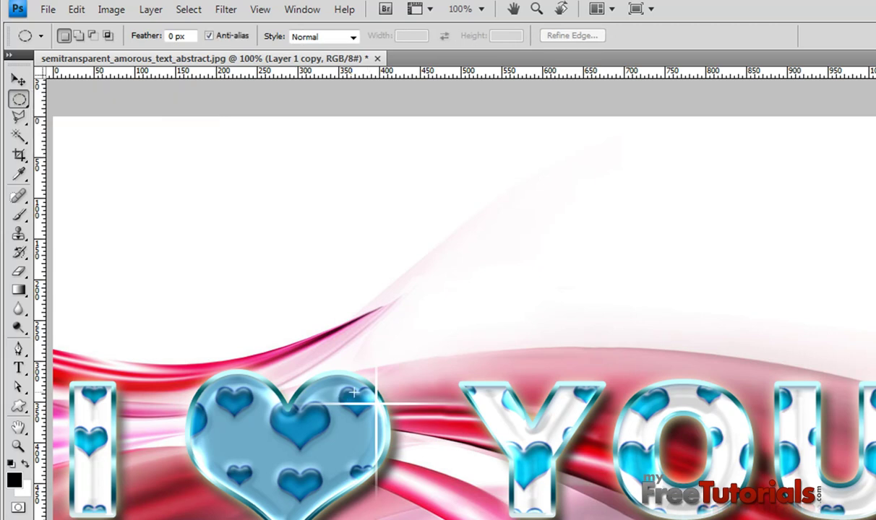
pyautogui.hotkey('ctrl', '+')
pyautogui.hotkey('ctrl', '+')
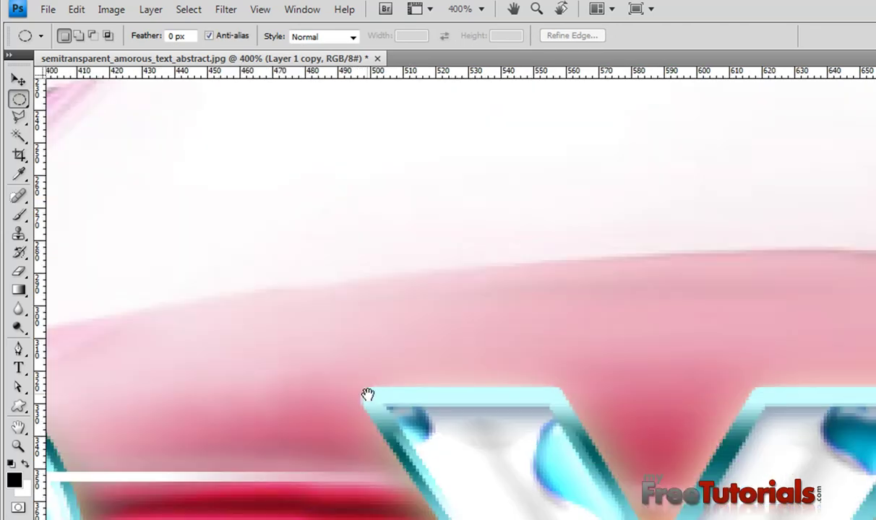
pyautogui.moveTo(234, 434); pyautogui.dragTo(665, 373)
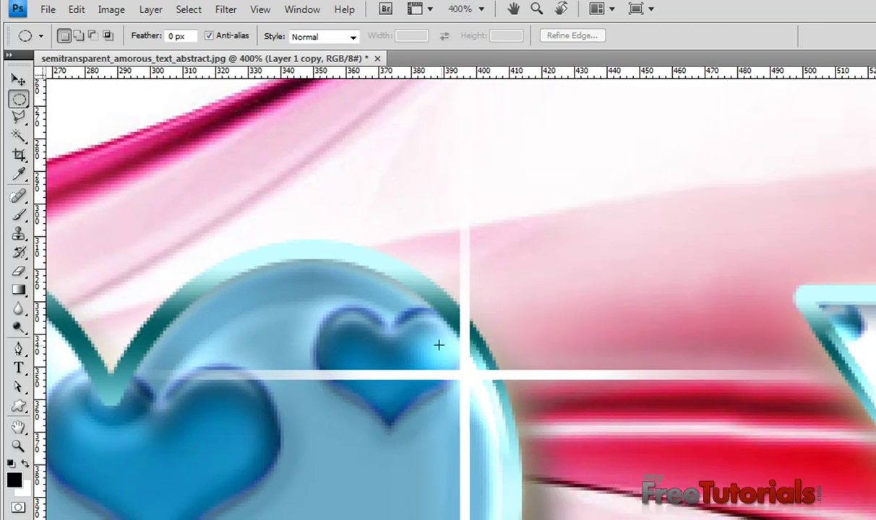
pyautogui.moveTo(485, 397); pyautogui.dragTo(495, 407)
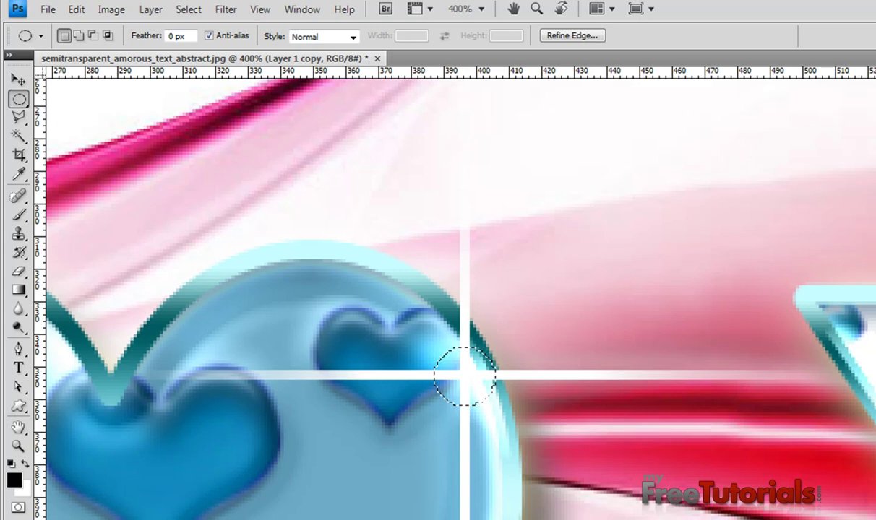
# Fill the circle with white on a new layer using the Paint Bucket, then deselect.
pyautogui.hotkey('ctrl', 'j')
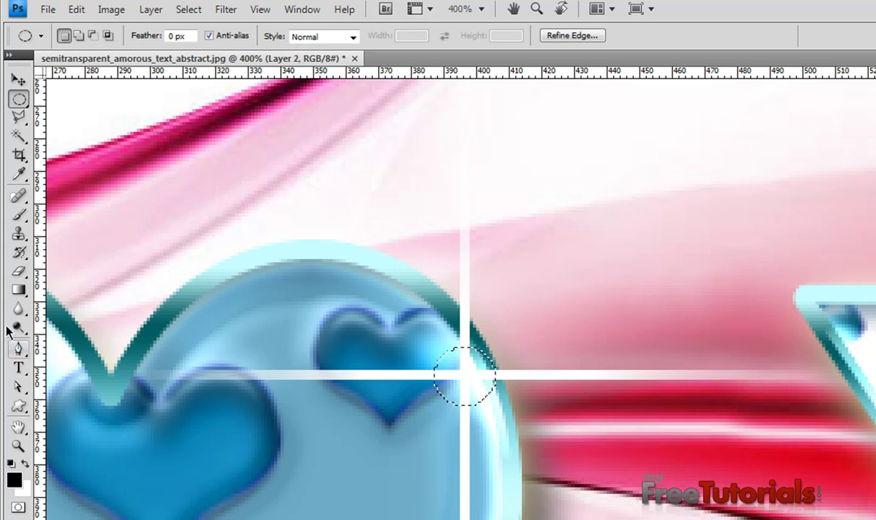
pyautogui.click(25, 463)
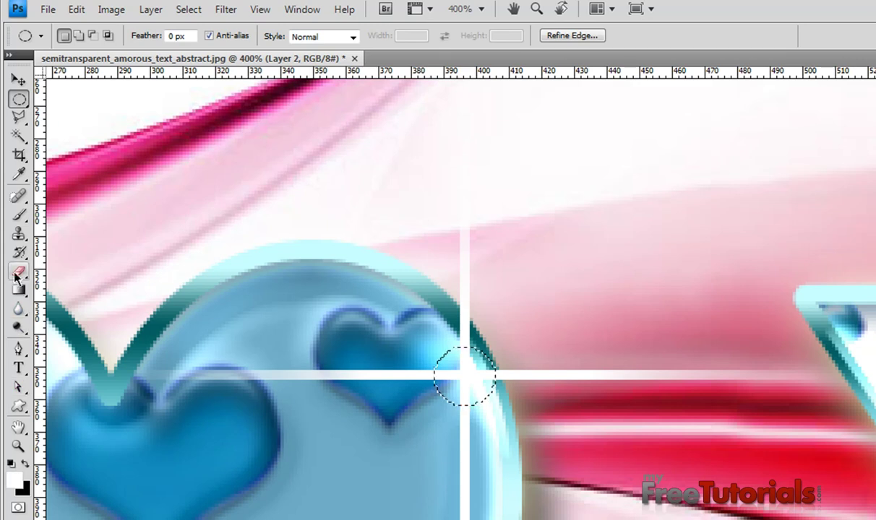
pyautogui.rightClick(18, 289)
pyautogui.click(72, 302)
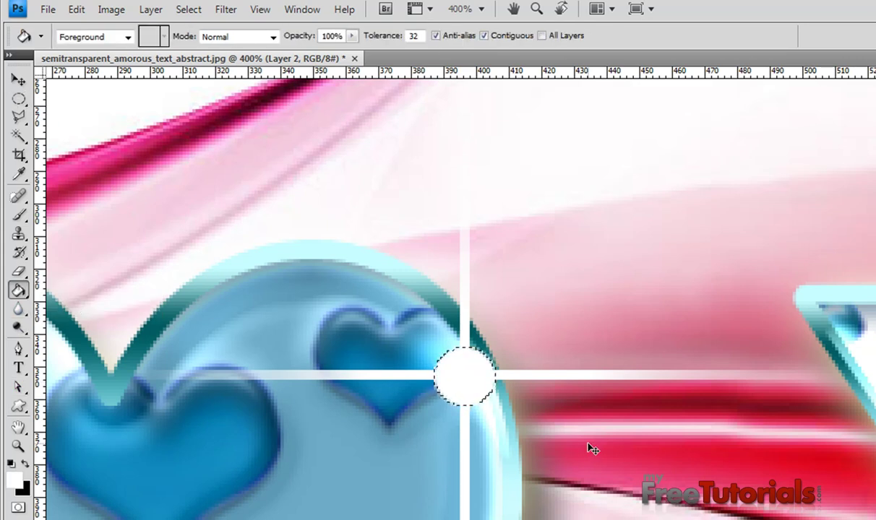
pyautogui.click(190, 10)
pyautogui.moveTo(225, 9)
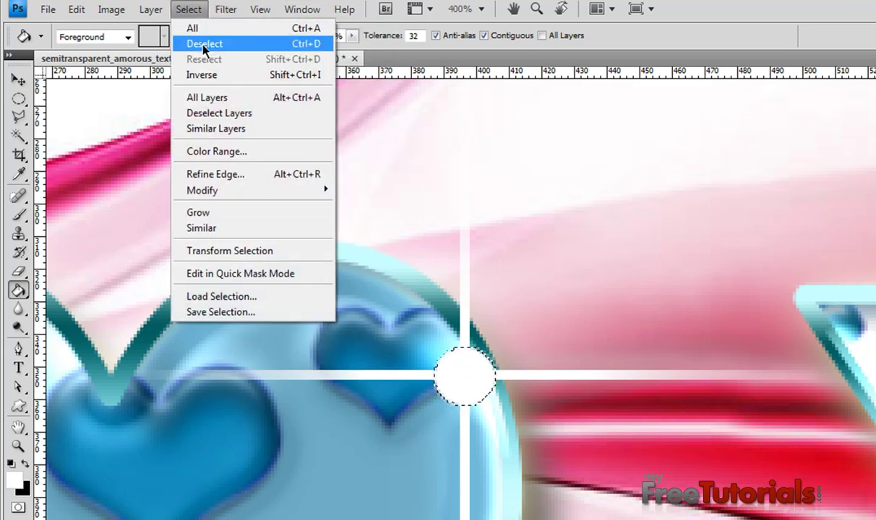
pyautogui.click(192, 41)
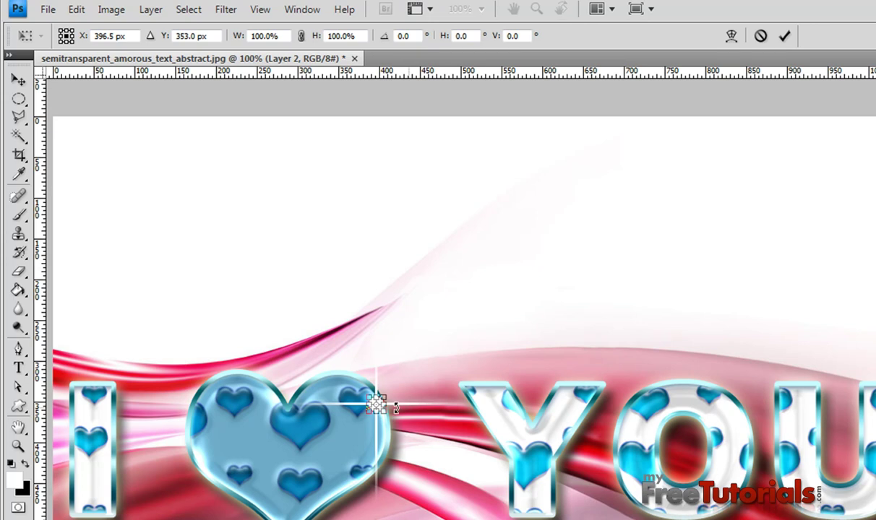
# Scale the white dot to about 127% and apply a 10-pixel Gaussian Blur.
pyautogui.moveTo(384, 411); pyautogui.dragTo(391, 419)
pyautogui.press('Return')
pyautogui.press('g')
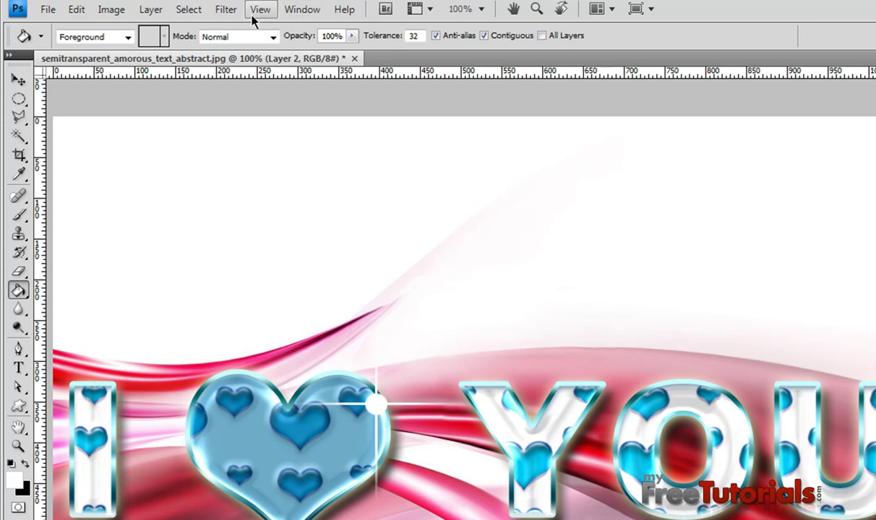
pyautogui.click(227, 10)
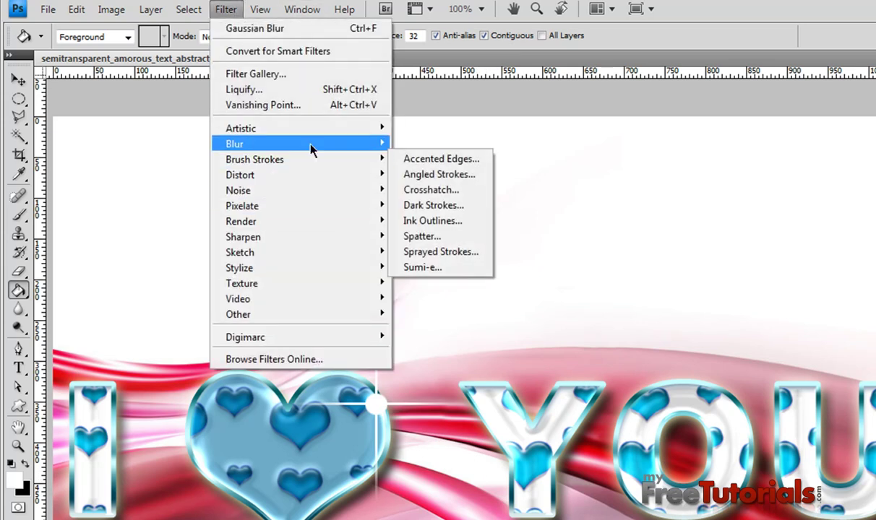
pyautogui.moveTo(235, 144)
pyautogui.click(436, 206)
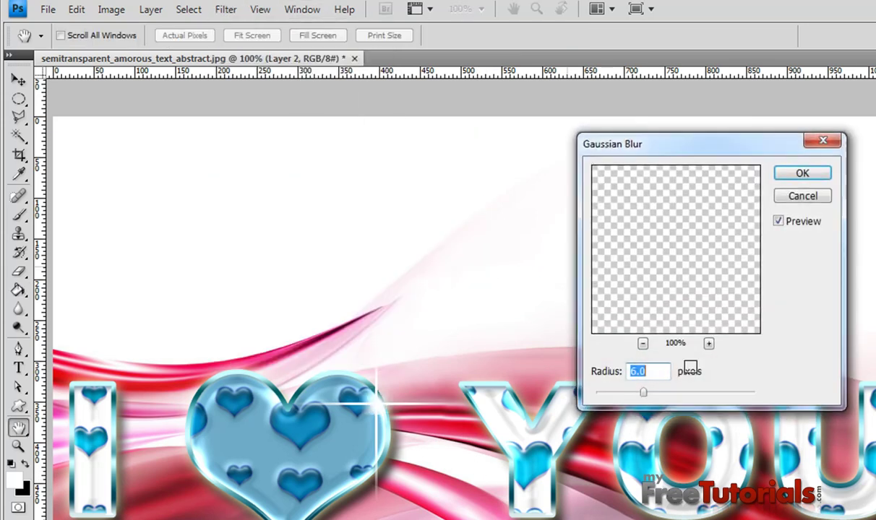
pyautogui.write('10')
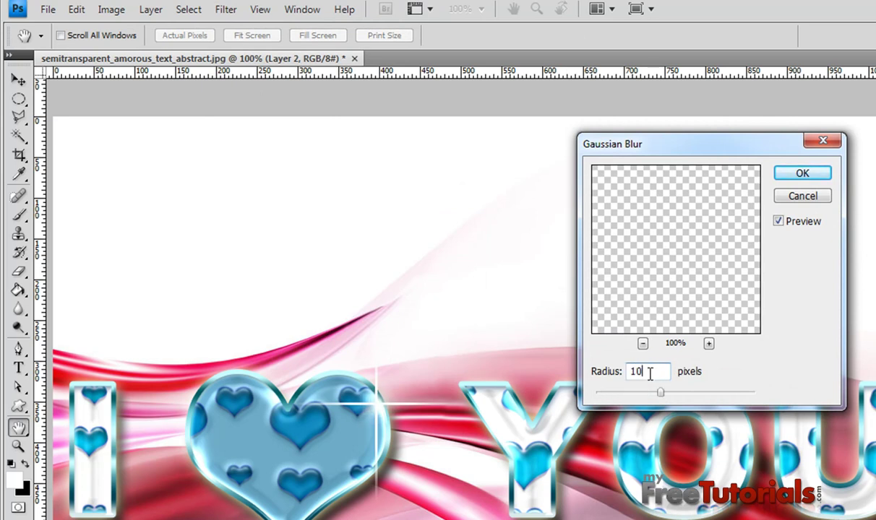
pyautogui.press('Return')
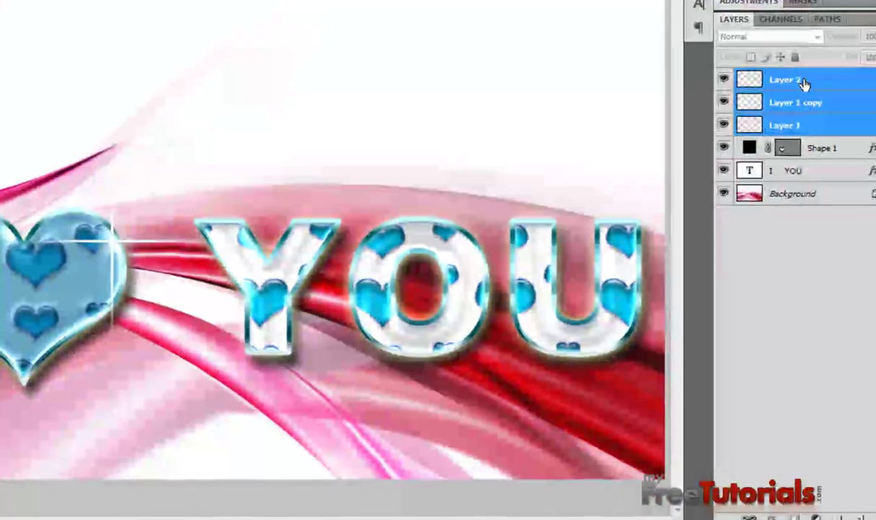
# Merge the glow dot into the streaks, rotate the sparkle to about -60.7°, and move it up-right.
pyautogui.rightClick(726, 80)
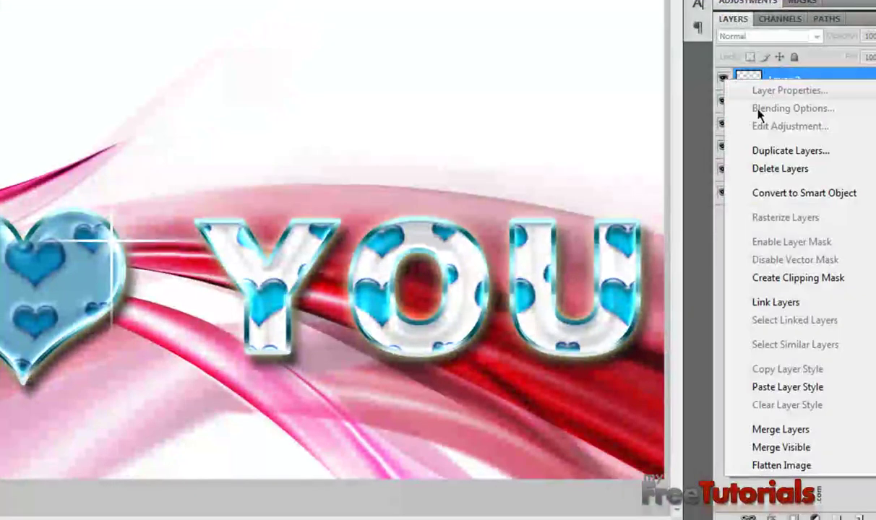
pyautogui.click(779, 429)
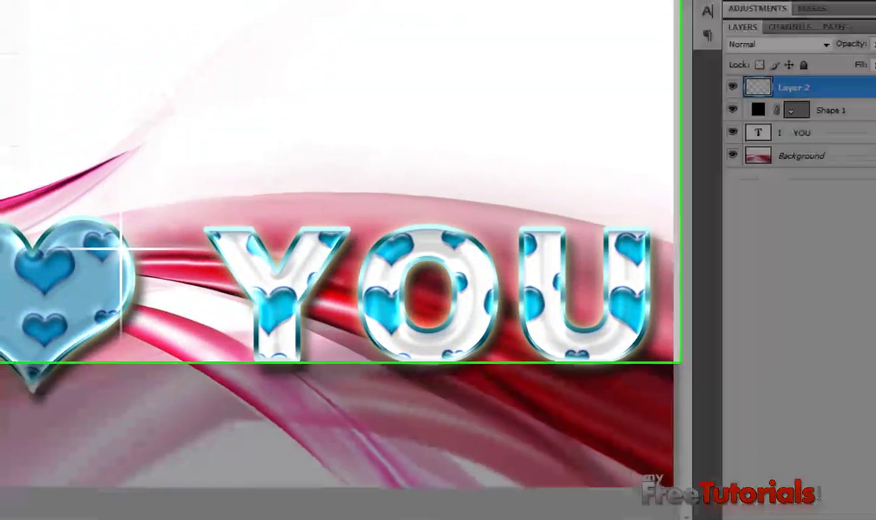
pyautogui.click(18, 13)
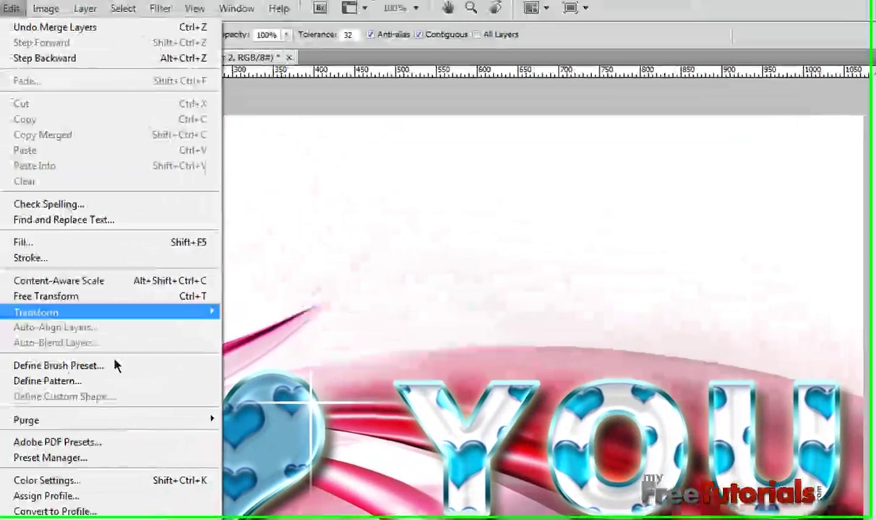
pyautogui.press('Return')
pyautogui.moveTo(405, 499); pyautogui.dragTo(508, 359)
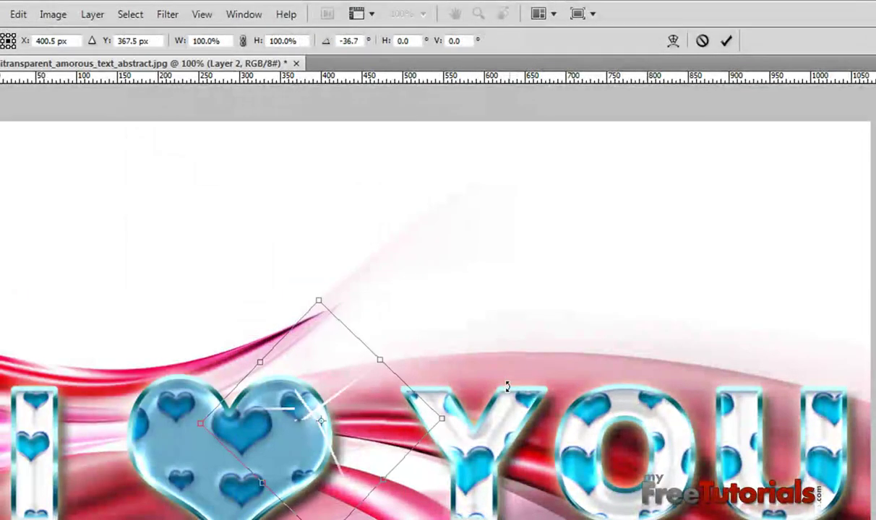
pyautogui.moveTo(356, 420); pyautogui.dragTo(366, 411)
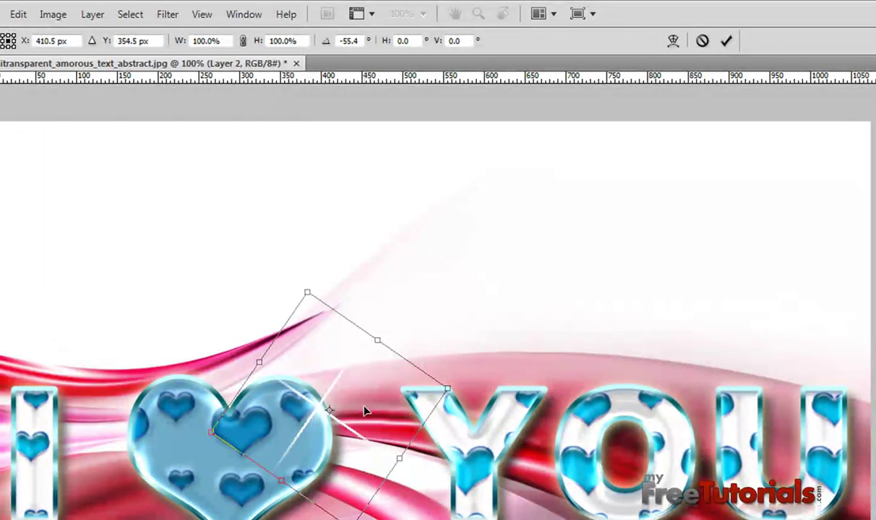
pyautogui.moveTo(499, 390); pyautogui.dragTo(500, 371)
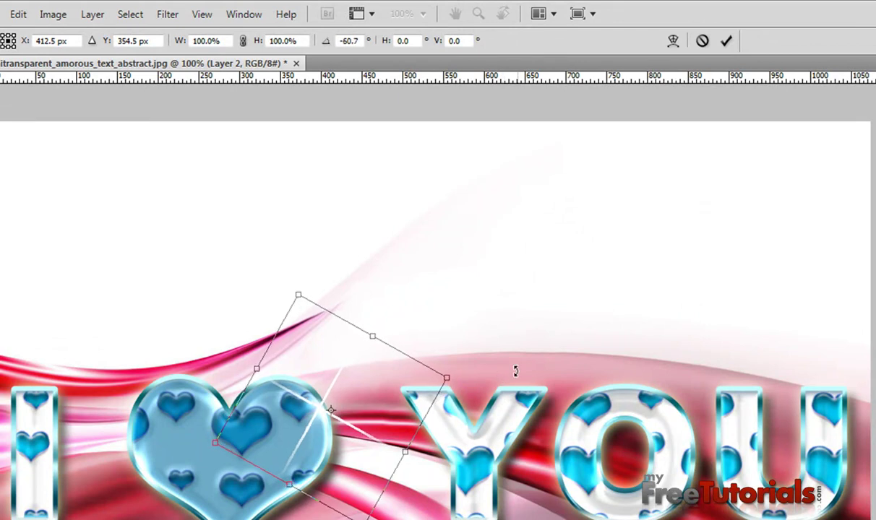
pyautogui.press('Return')
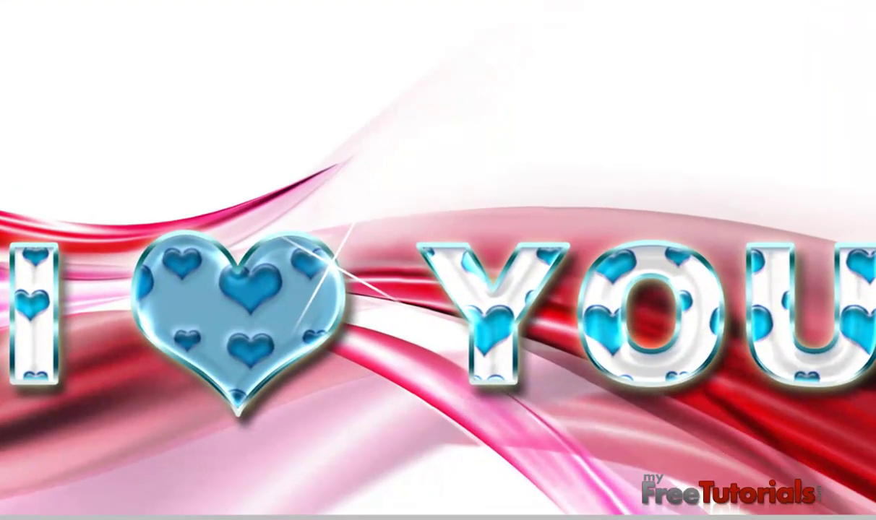